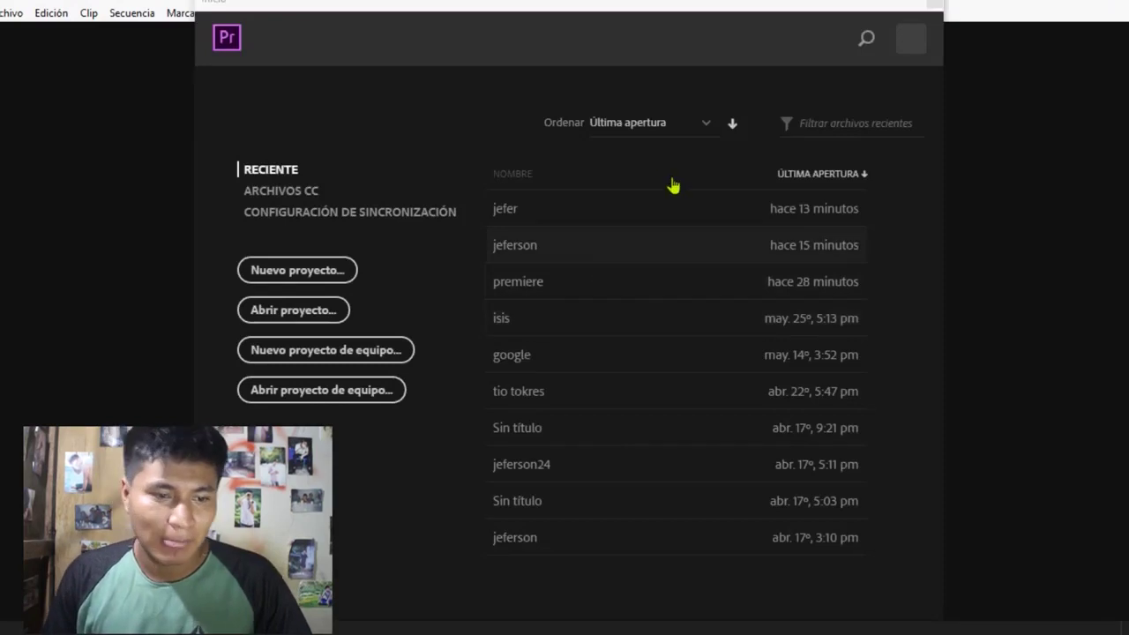
- Create a new project named jefercito, keeping the default location and settings
click(359, 270)
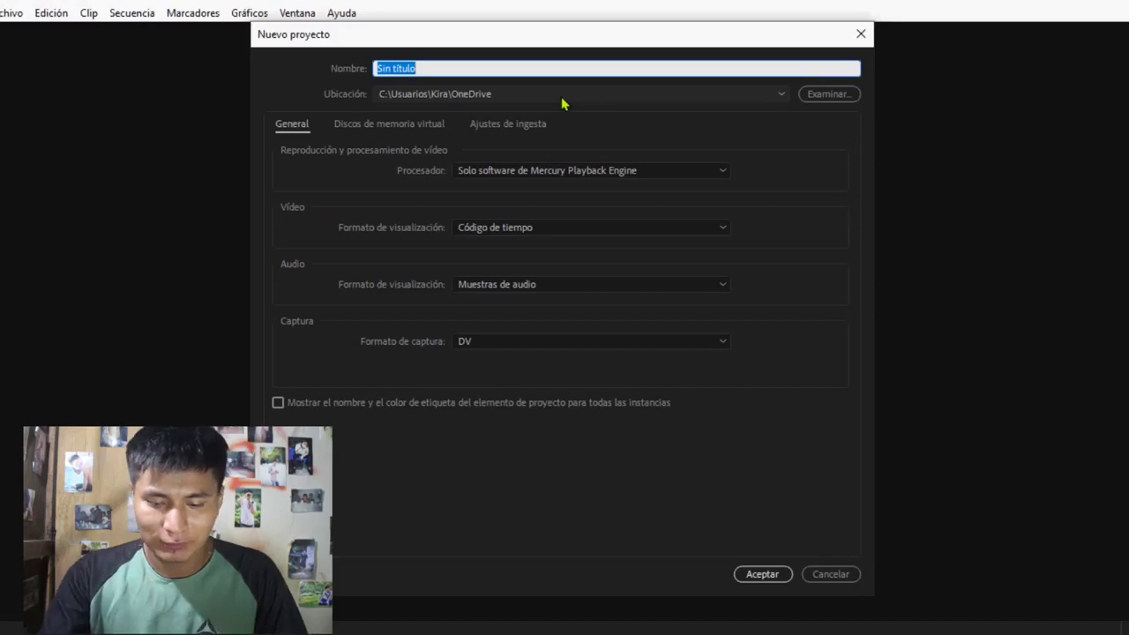
text(e)
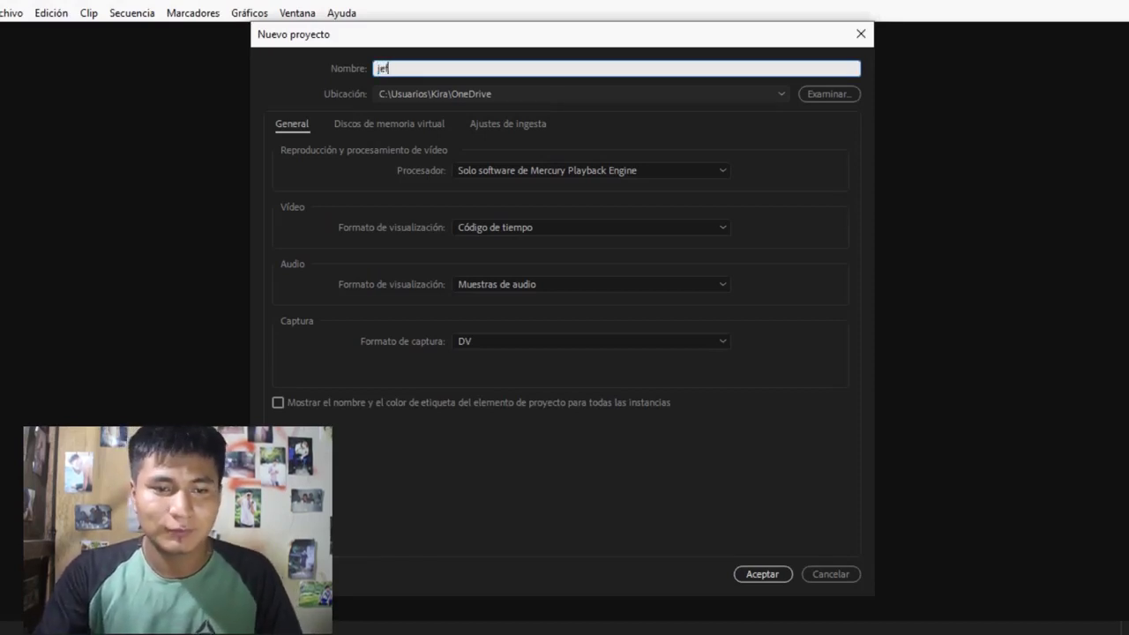
text(efercito)
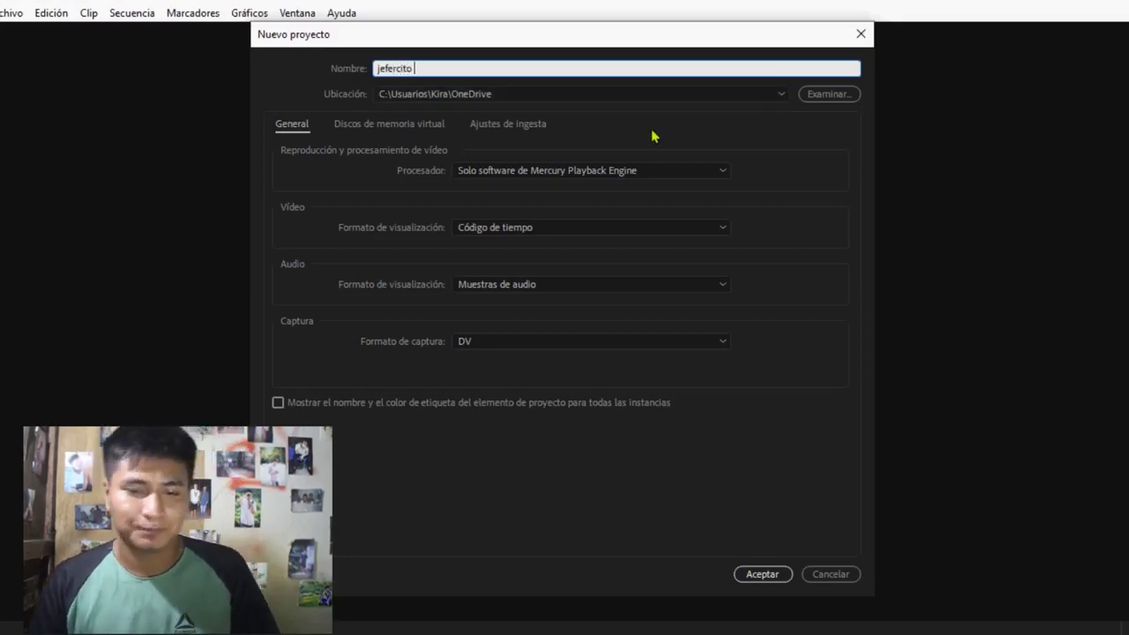
click(774, 580)
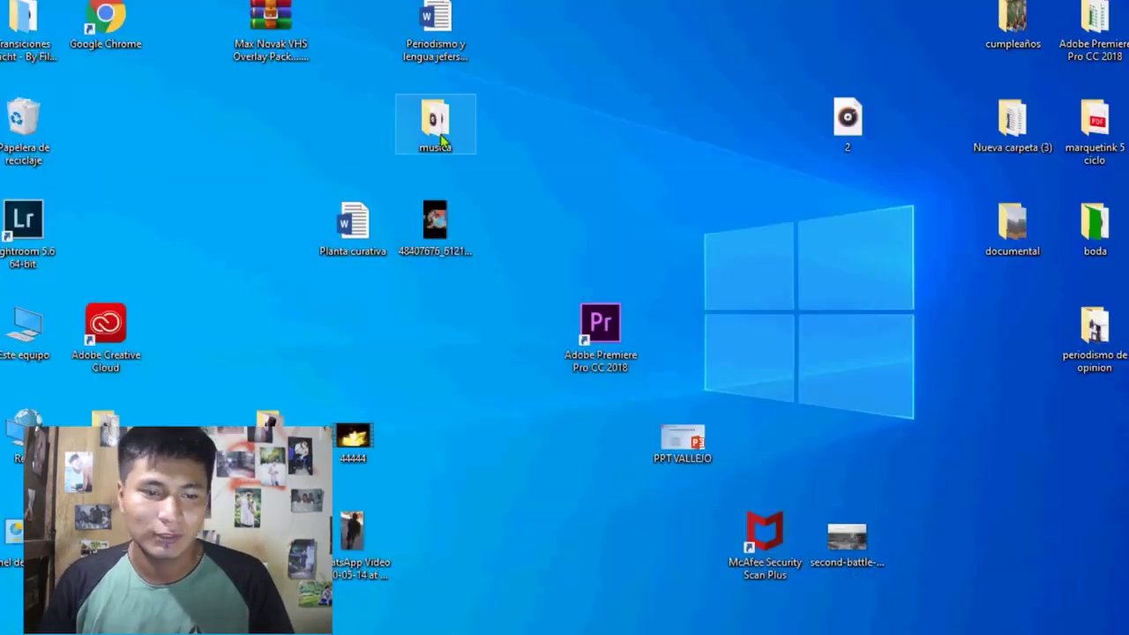
- Open the Transiciones Glicht - By Film Create folder and look through its Max Novak VHS Overlay Pack subfolder
double_click(42, 35)
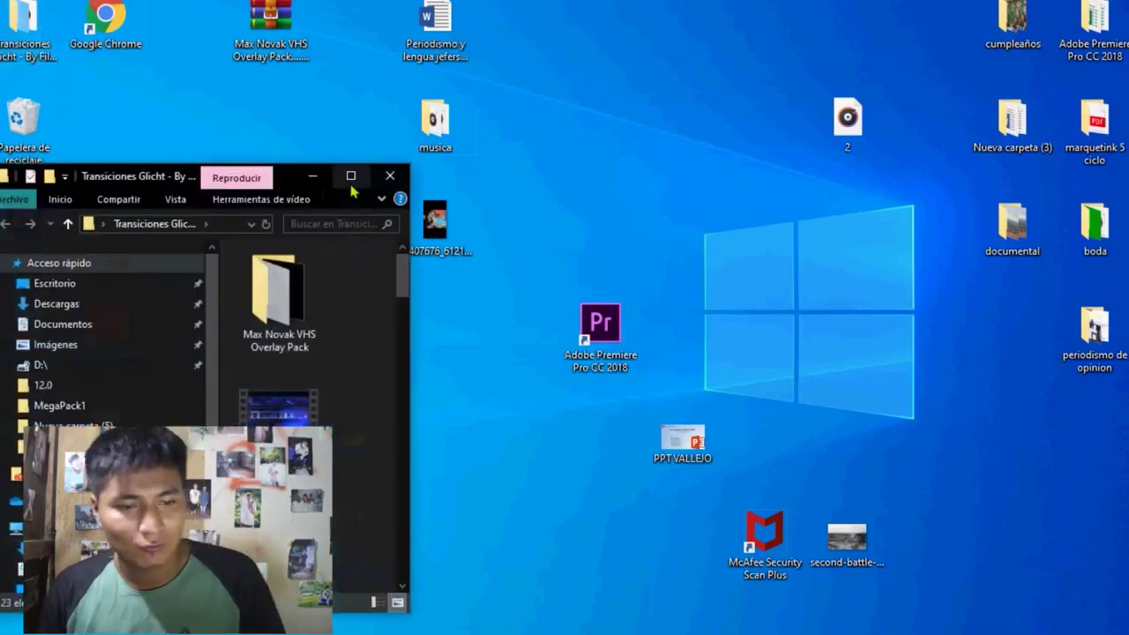
click(350, 175)
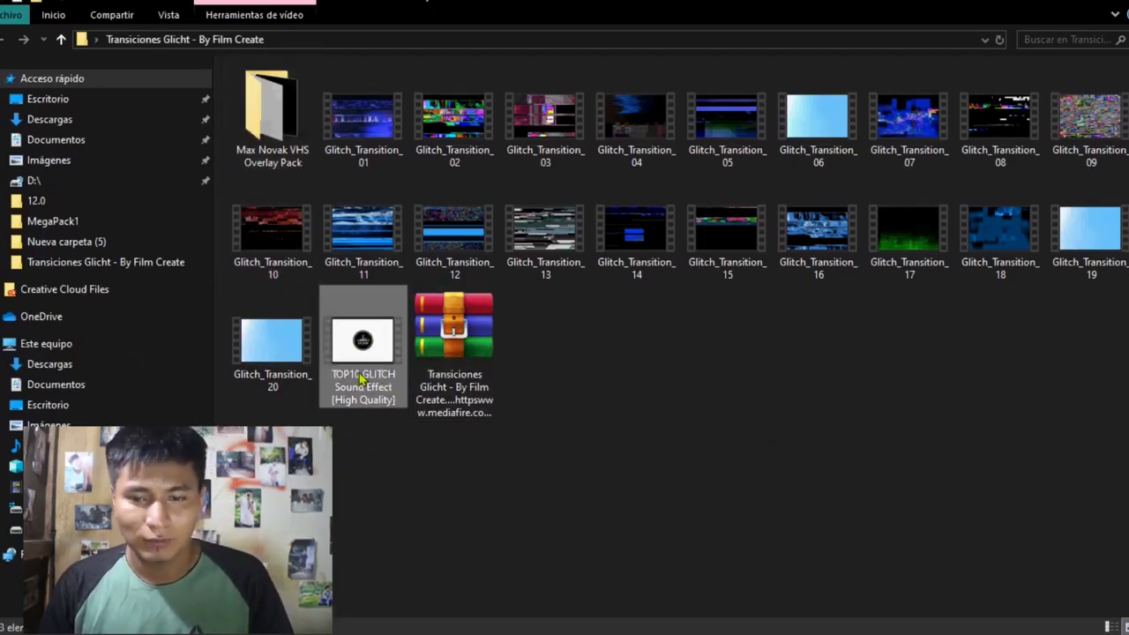
double_click(295, 125)
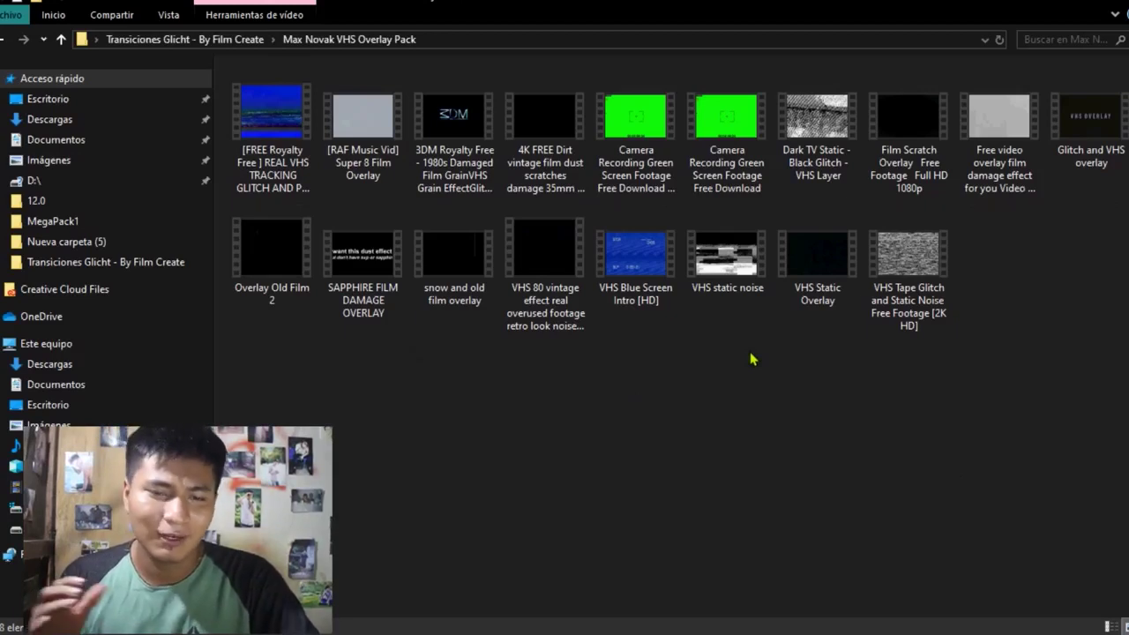
key(alt+Left)
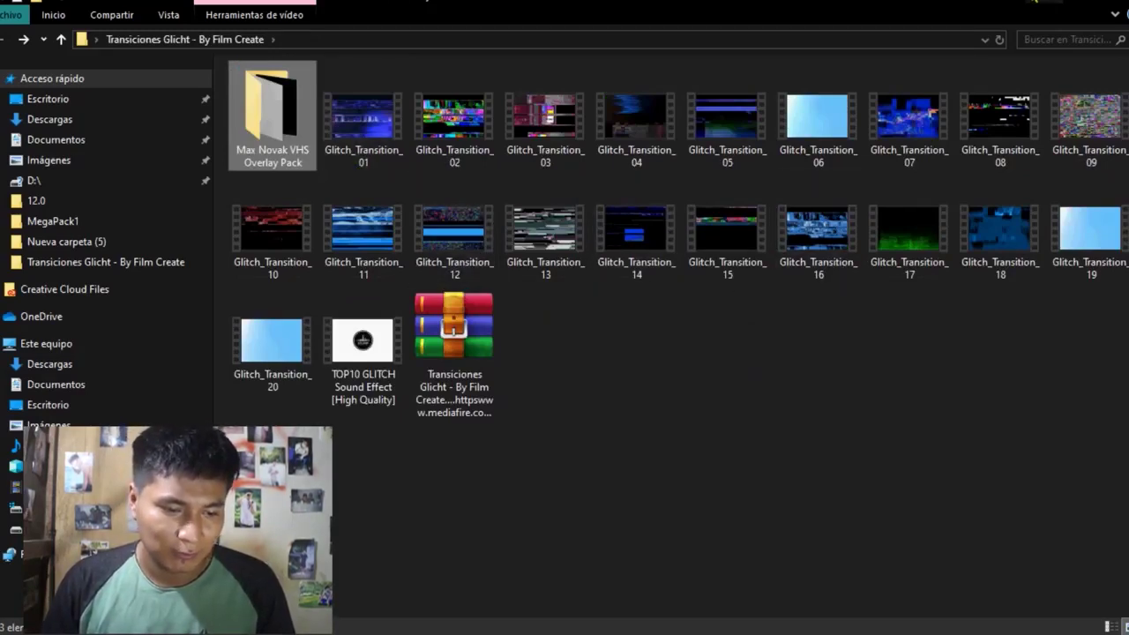
- Place the TOP10 GLITCH Sound Effect video from the transitions folder at the start of a new Premiere Pro sequence
key(super+d)
key(super+d)
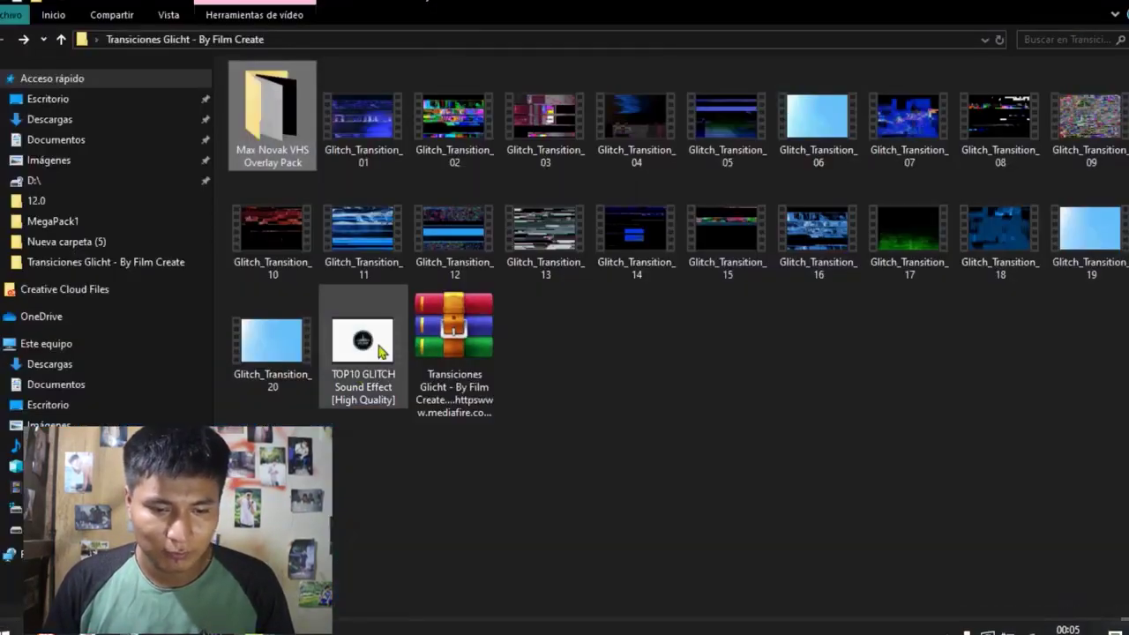
drag(353, 618, 480, 543)
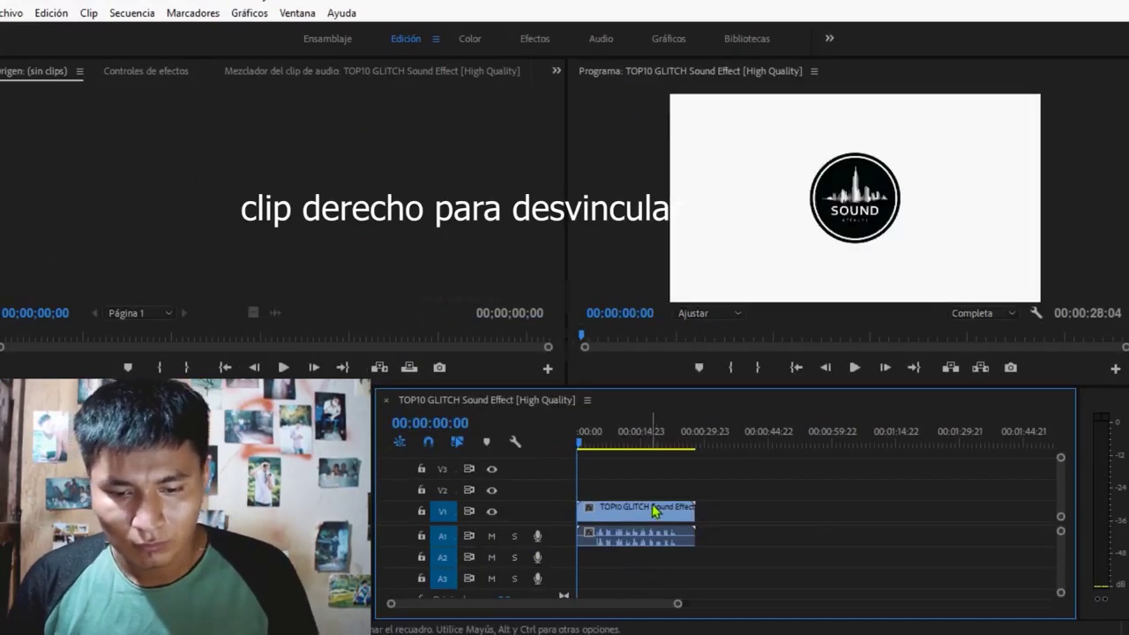
- Unlink the clip's audio from its video and move the audio along A1 to start at about 39 seconds
right_click(654, 512)
click(709, 295)
drag(648, 542, 816, 537)
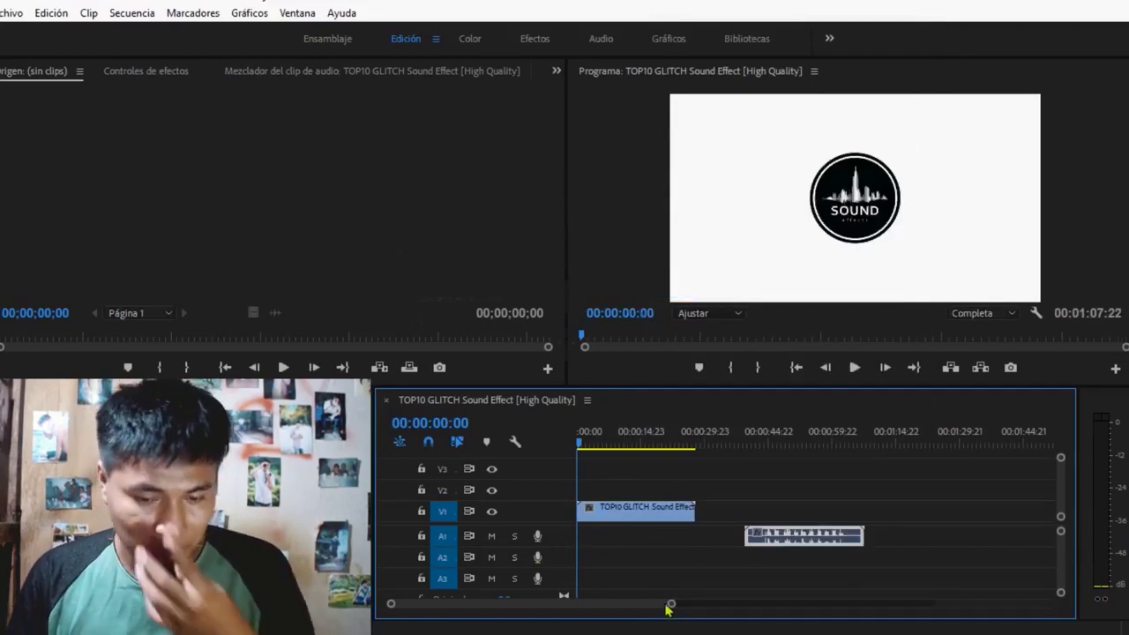
- Split the video clip on V1 at 00:00:04:21
drag(670, 605, 597, 605)
click(677, 438)
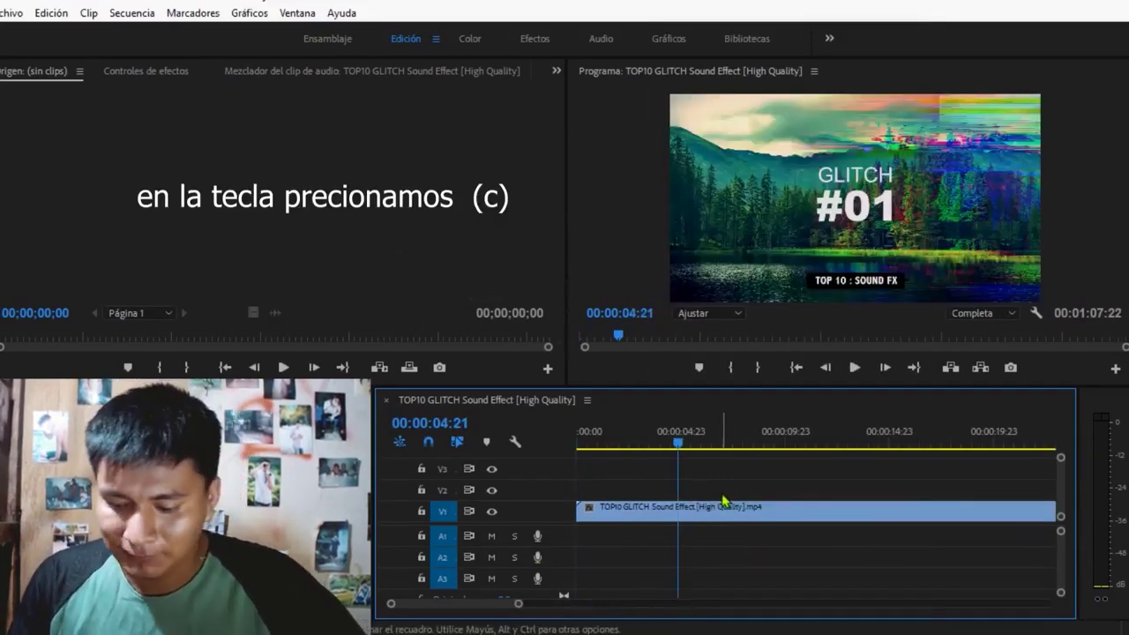
key(c)
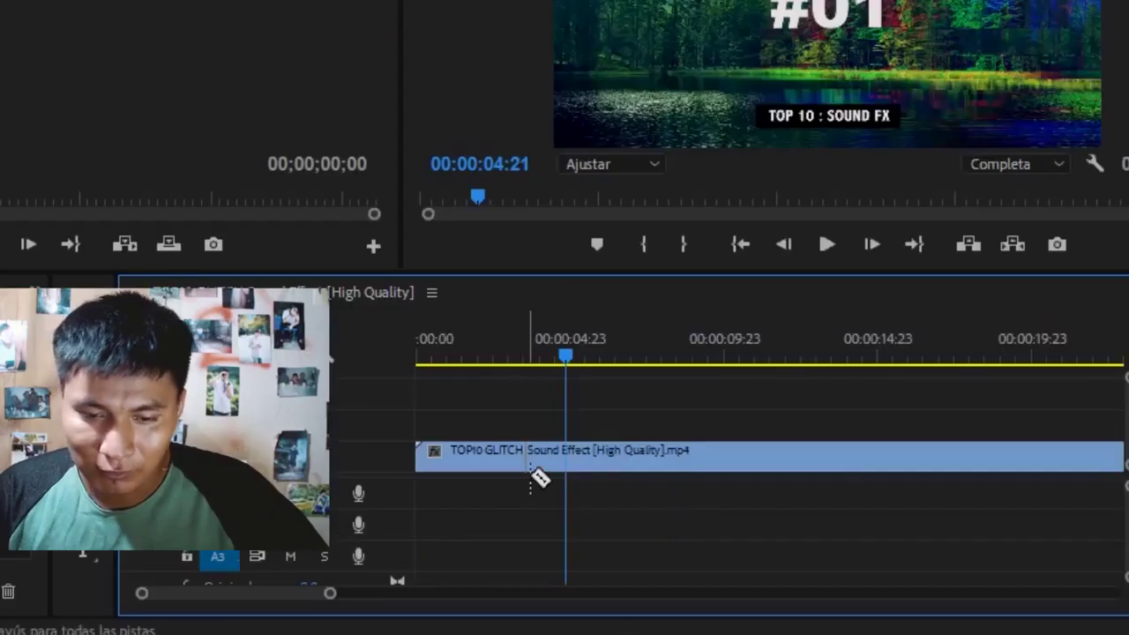
click(565, 461)
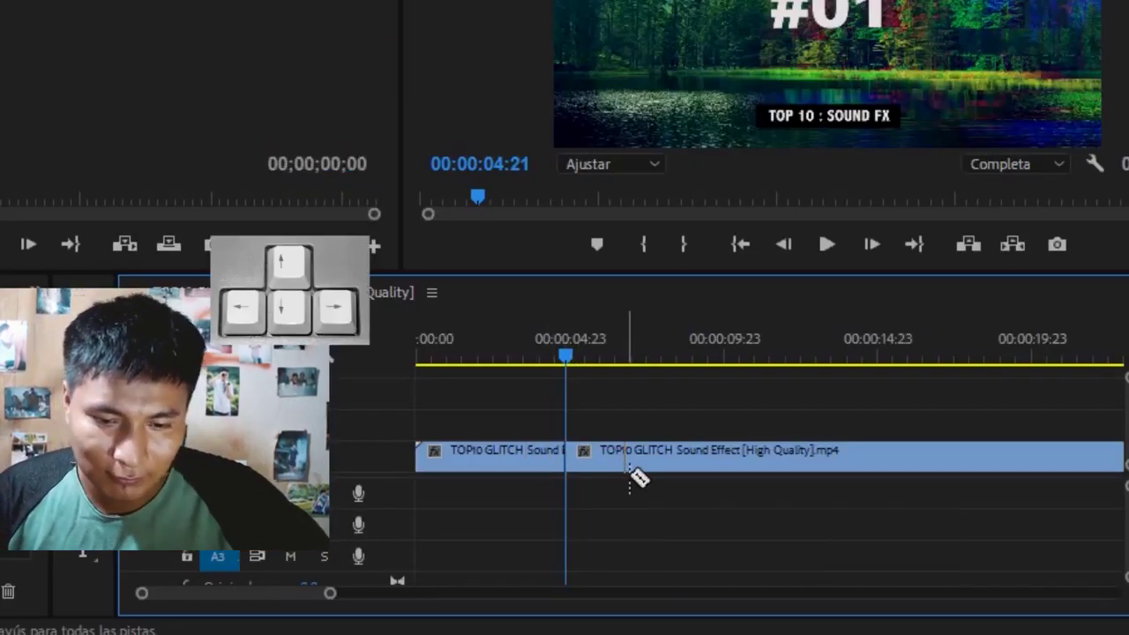
- Cut the V1 video into one-frame slices with a split at every frame from 00:00:04:22 to 00:00:05:07
key(Right)
drag(339, 604, 235, 620)
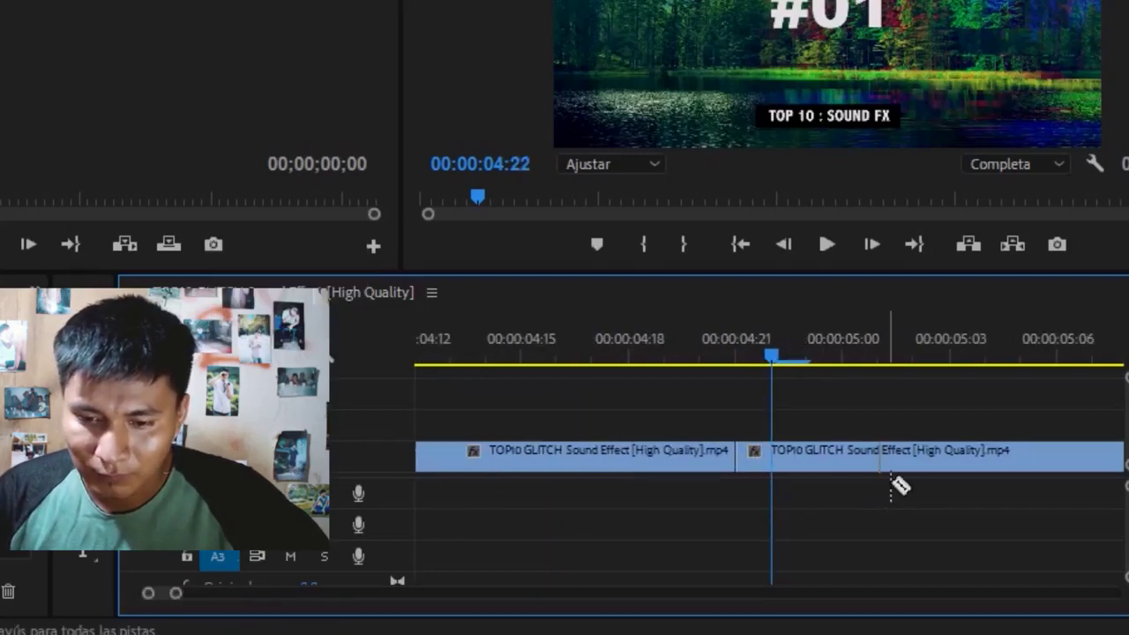
click(772, 458)
key(Right)
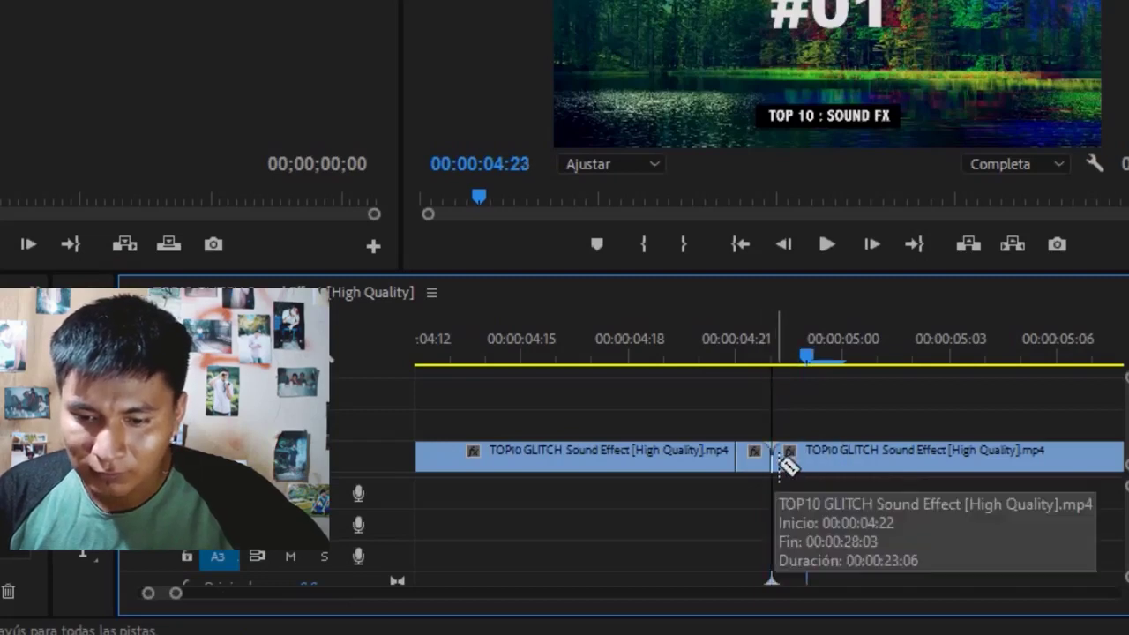
click(807, 459)
key(Right)
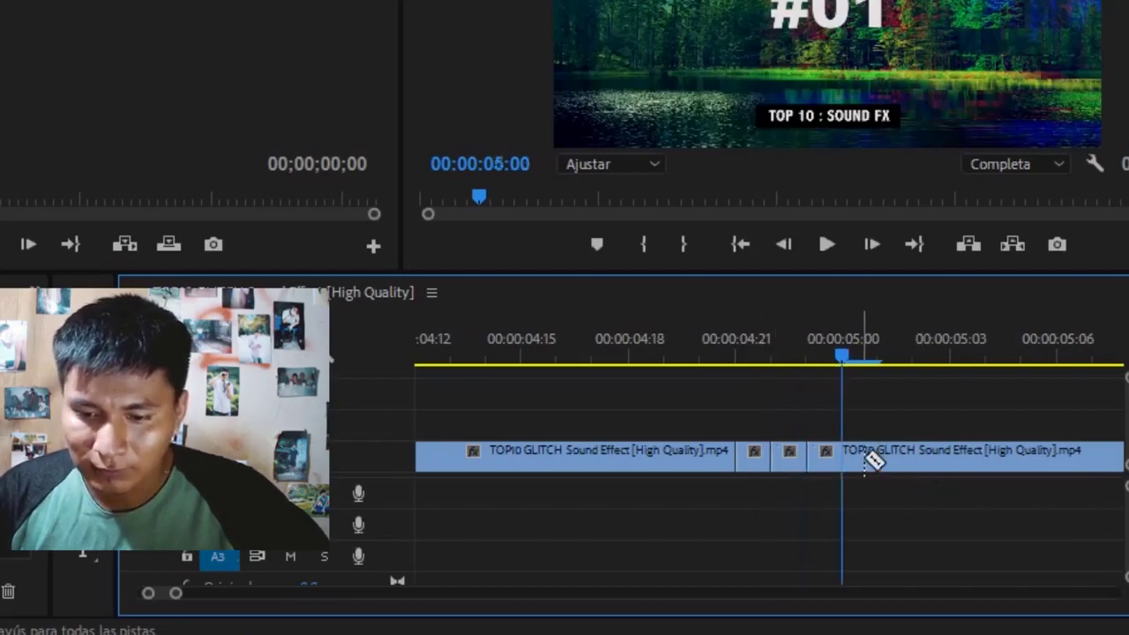
click(845, 460)
key(Right)
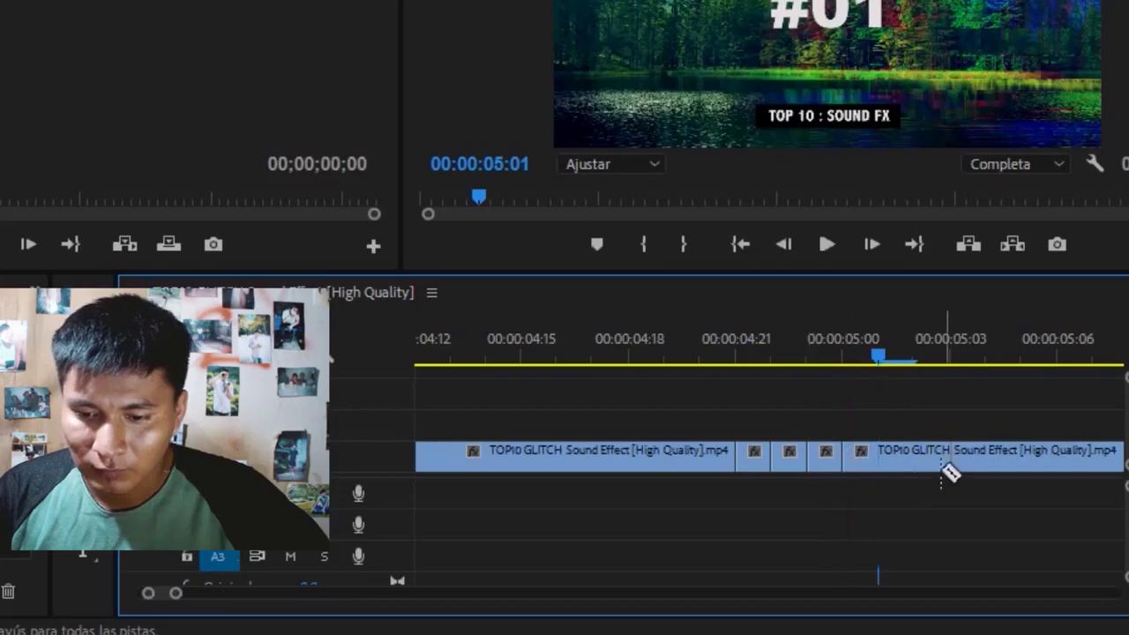
click(881, 461)
key(Right)
key(Right)
click(963, 461)
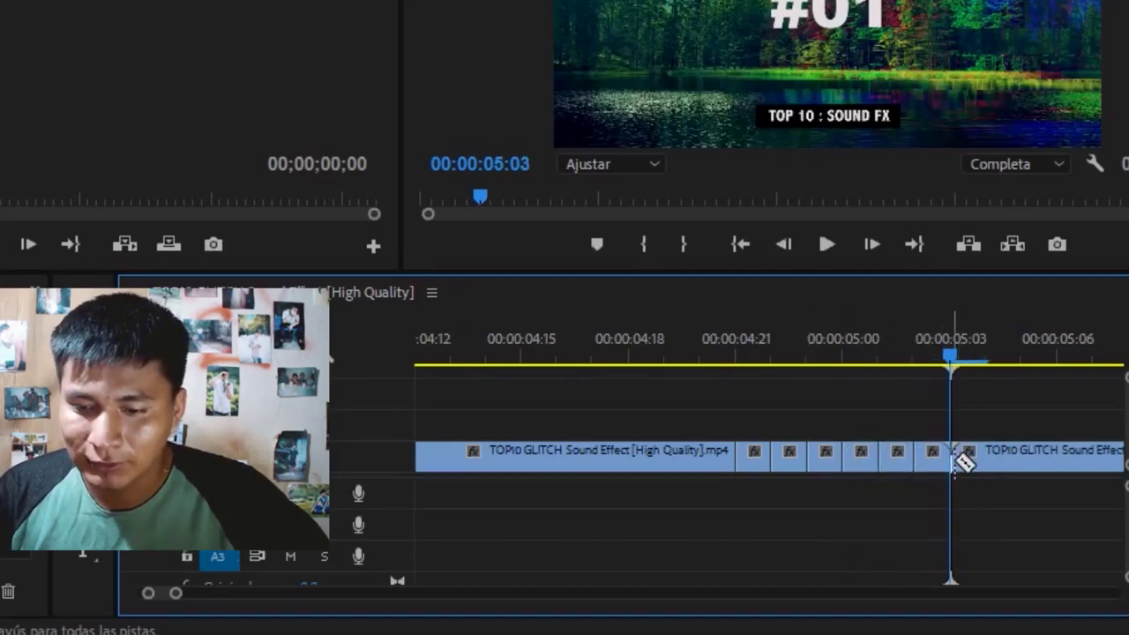
key(Right)
click(989, 469)
key(Right)
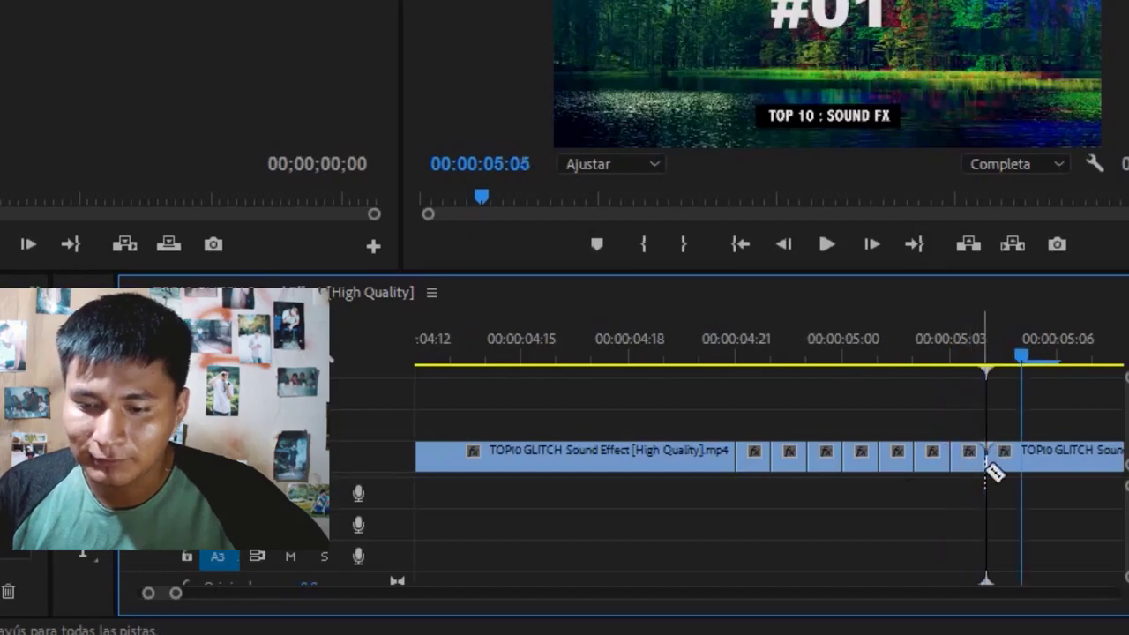
click(1026, 470)
key(Right)
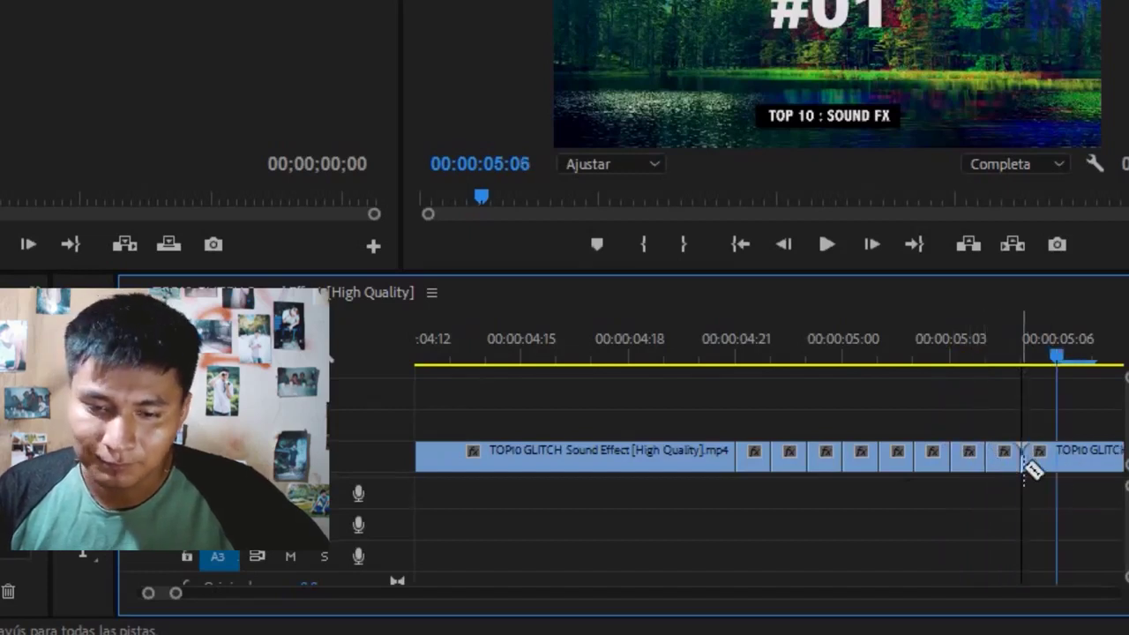
click(1061, 469)
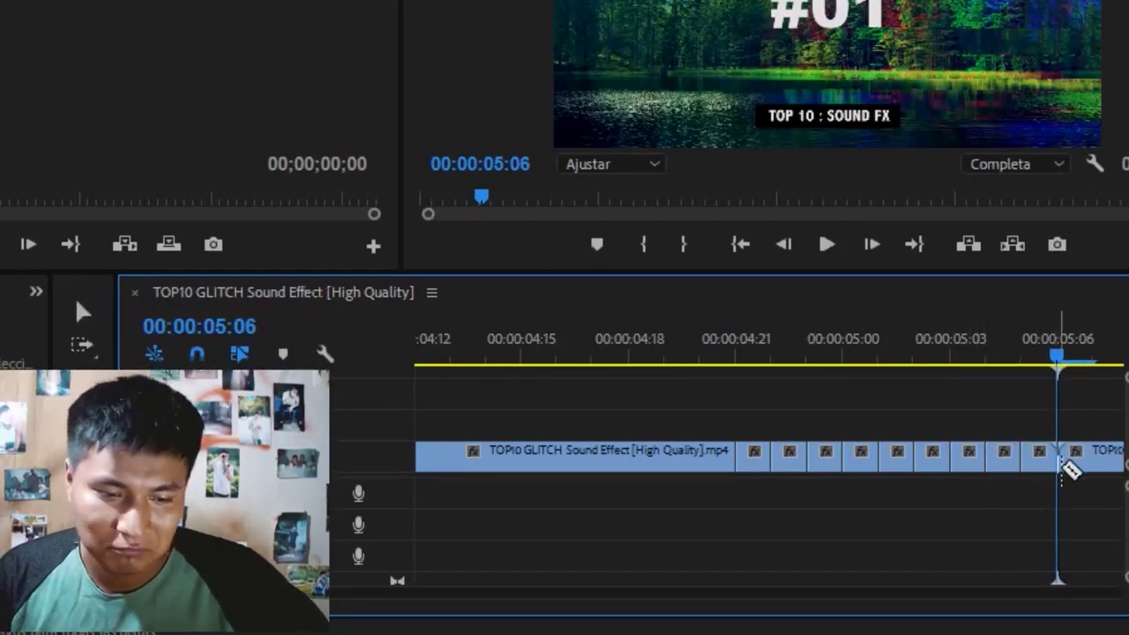
key(Right)
click(1097, 469)
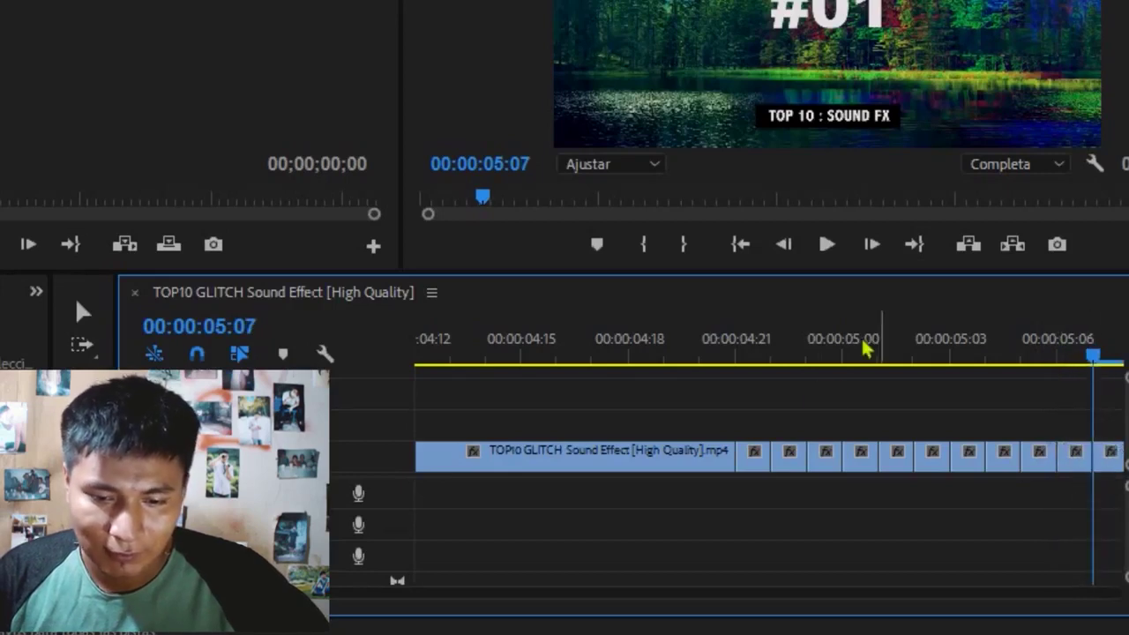
click(661, 340)
key(space)
key(space)
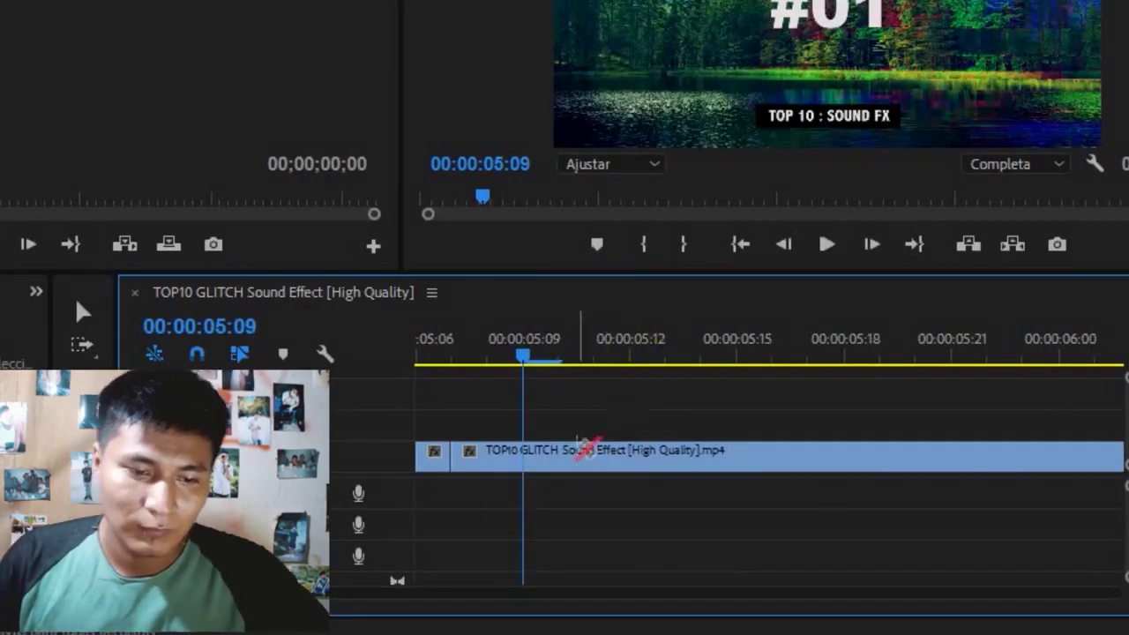
- Duplicate the one-frame slices at 00:00:04:21 and 00:00:04:23 from V1 onto both V2 and V3
key(minus)
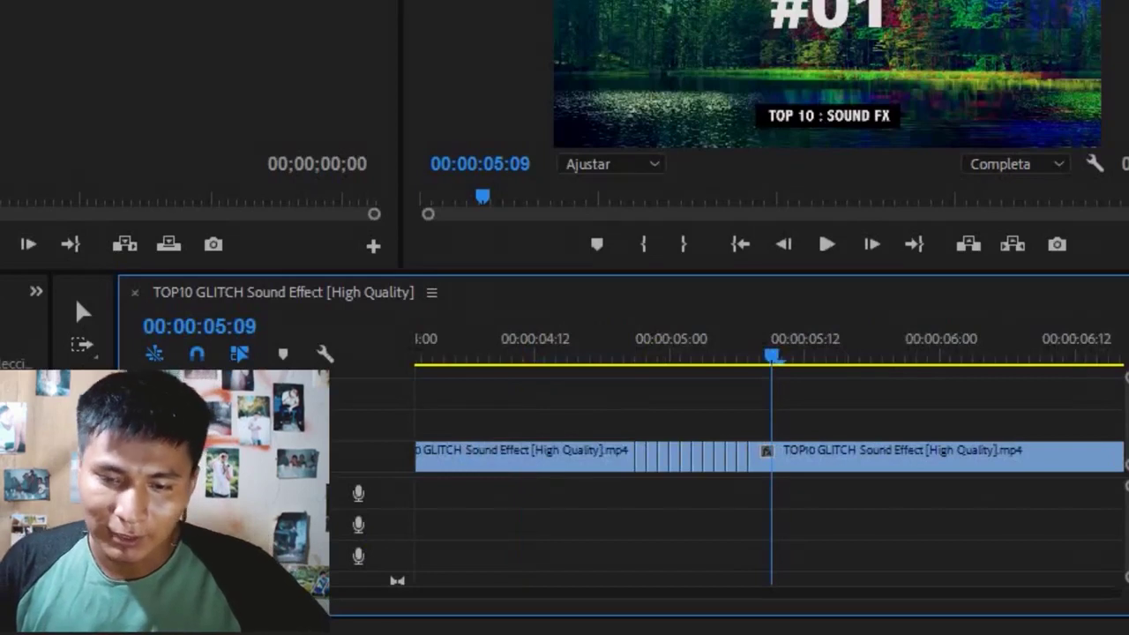
click(79, 317)
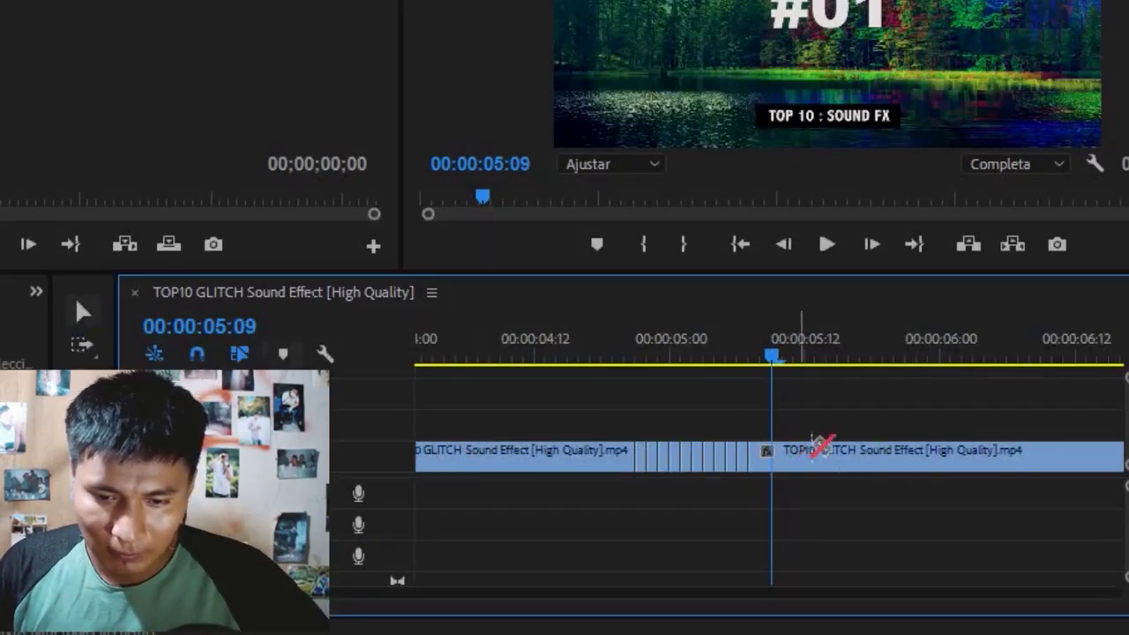
key(v)
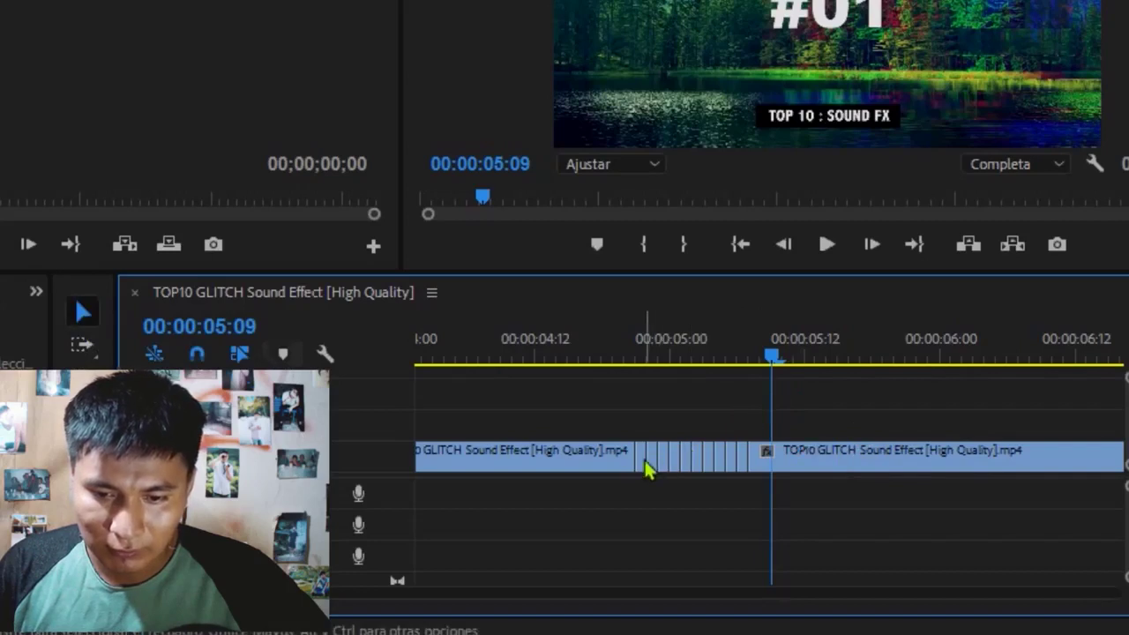
alt+click(643, 463)
drag(643, 460, 651, 397)
click(663, 468)
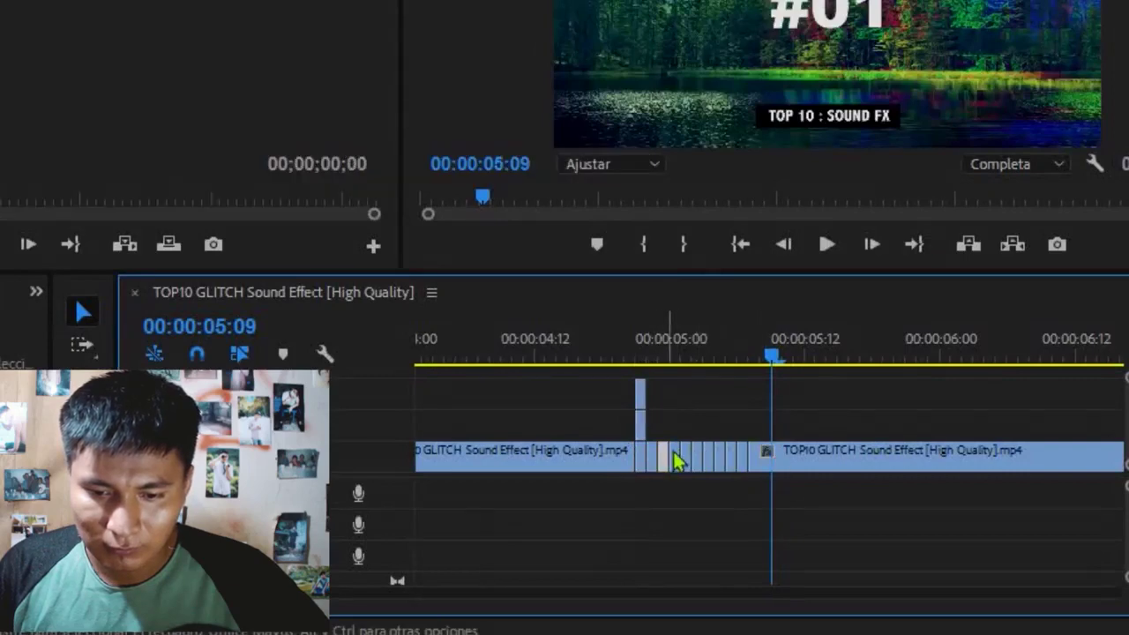
double_click(672, 454)
drag(668, 474, 664, 420)
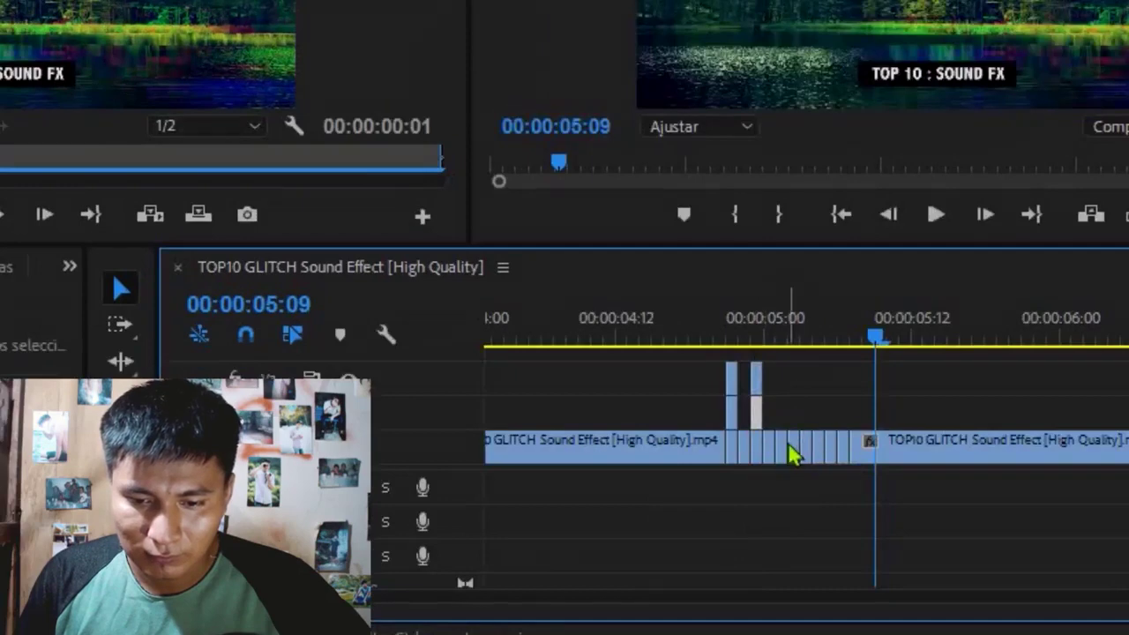
- Duplicate the one-frame slices at 00:00:05:02, 00:00:05:04 and 00:00:05:06 from V1 onto both V2 and V3
drag(794, 462, 801, 412)
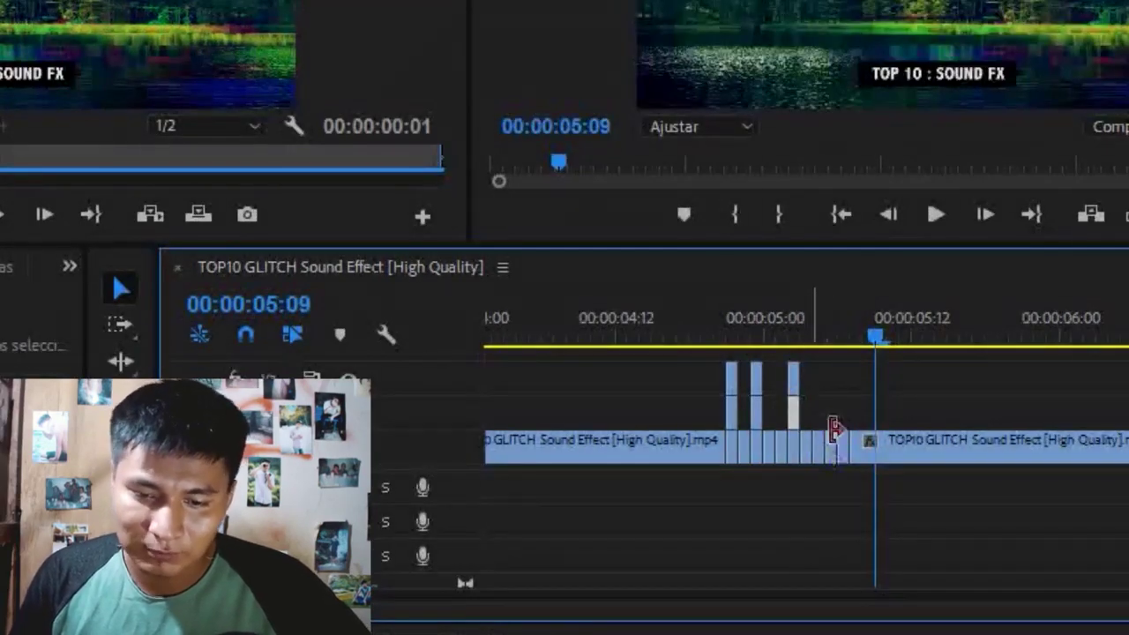
click(826, 451)
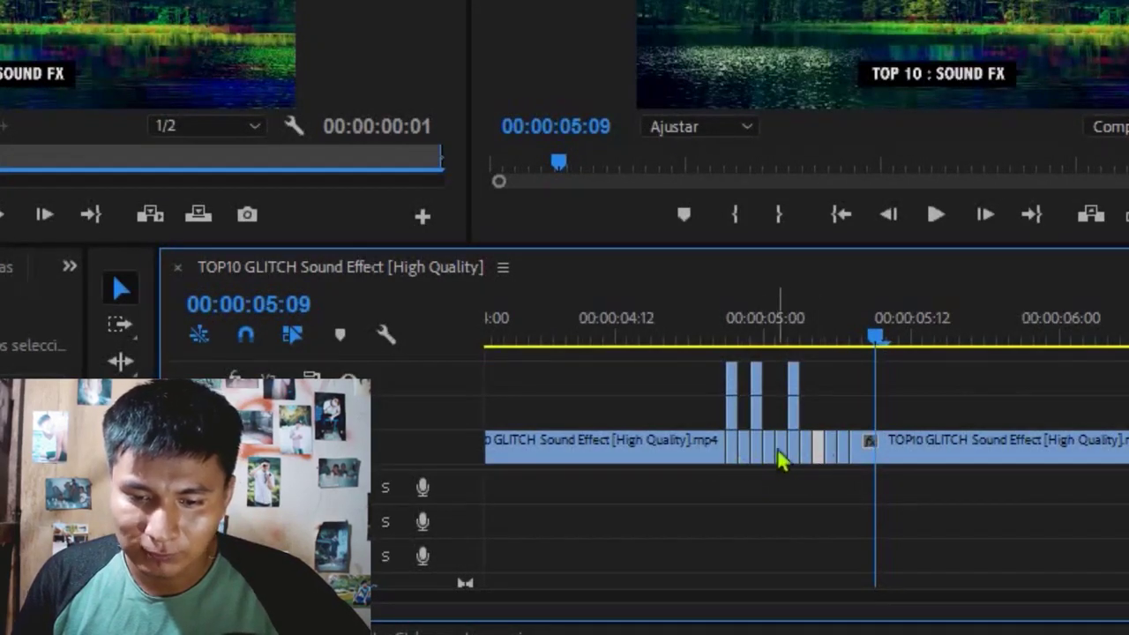
drag(819, 456, 828, 403)
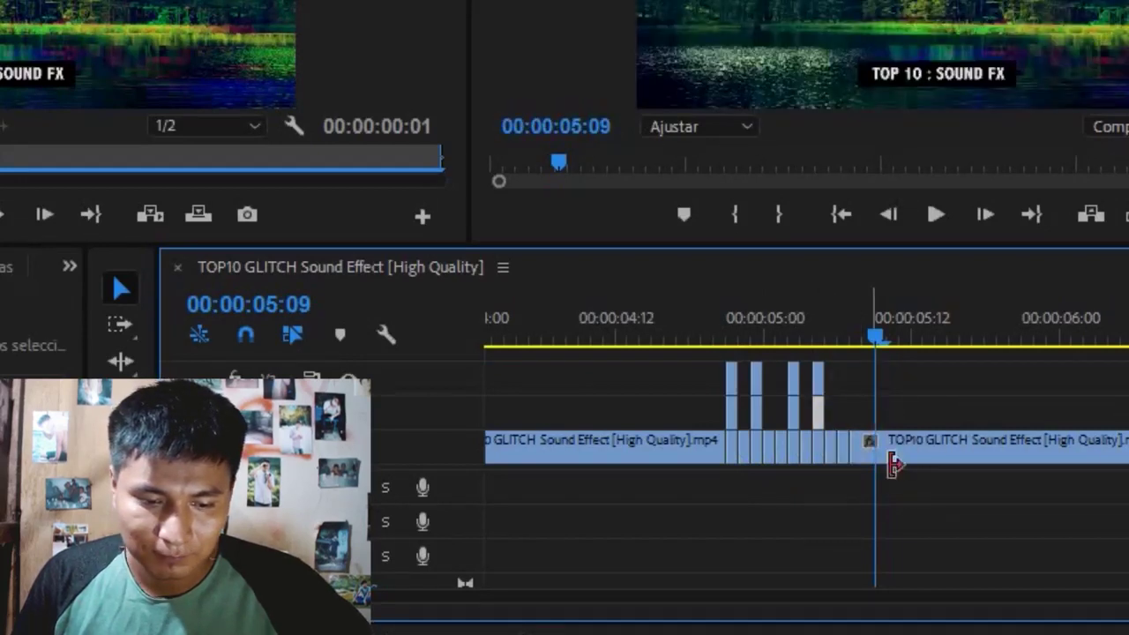
drag(845, 465, 845, 401)
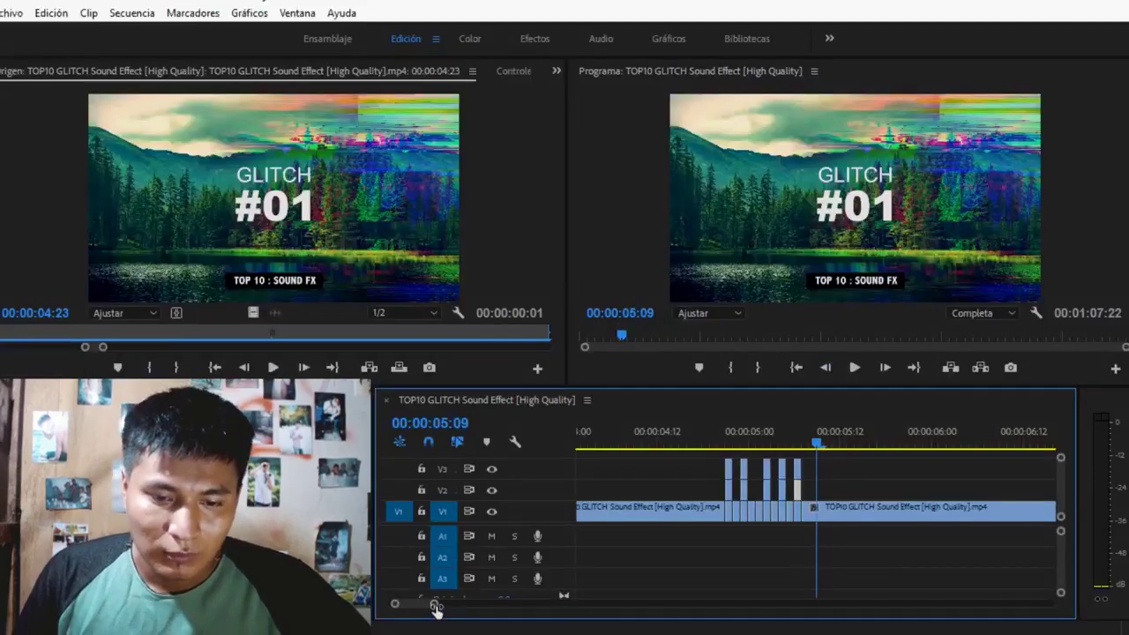
- Give the V3 slice at 00:00:04:21 the Aclarar blend mode and a scale of 107
scroll(428, 607, up, 3)
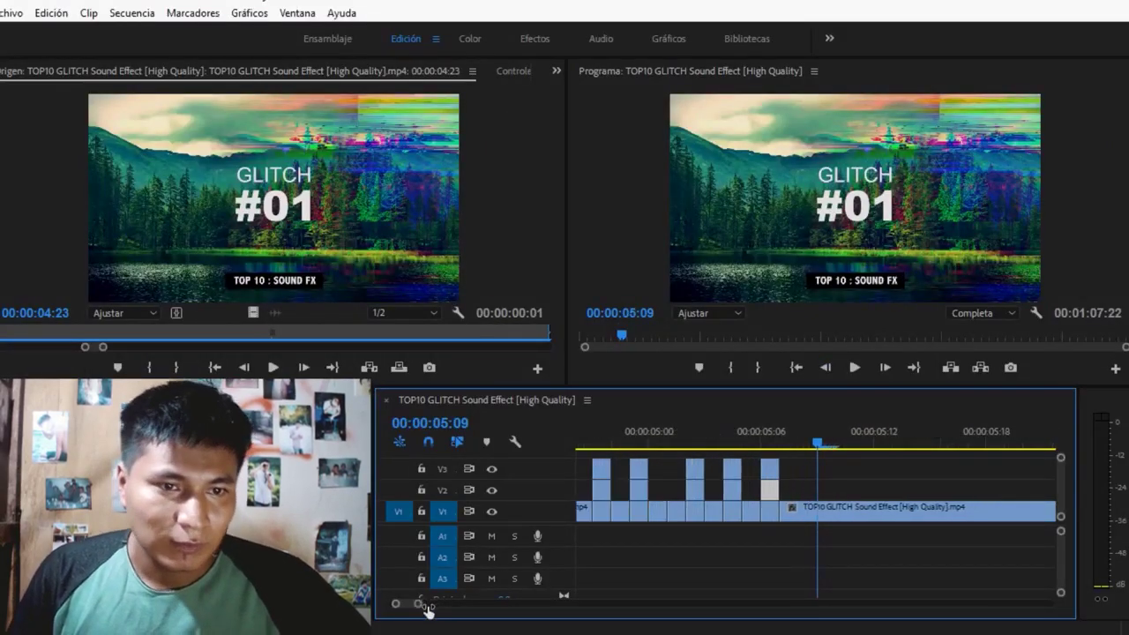
click(592, 437)
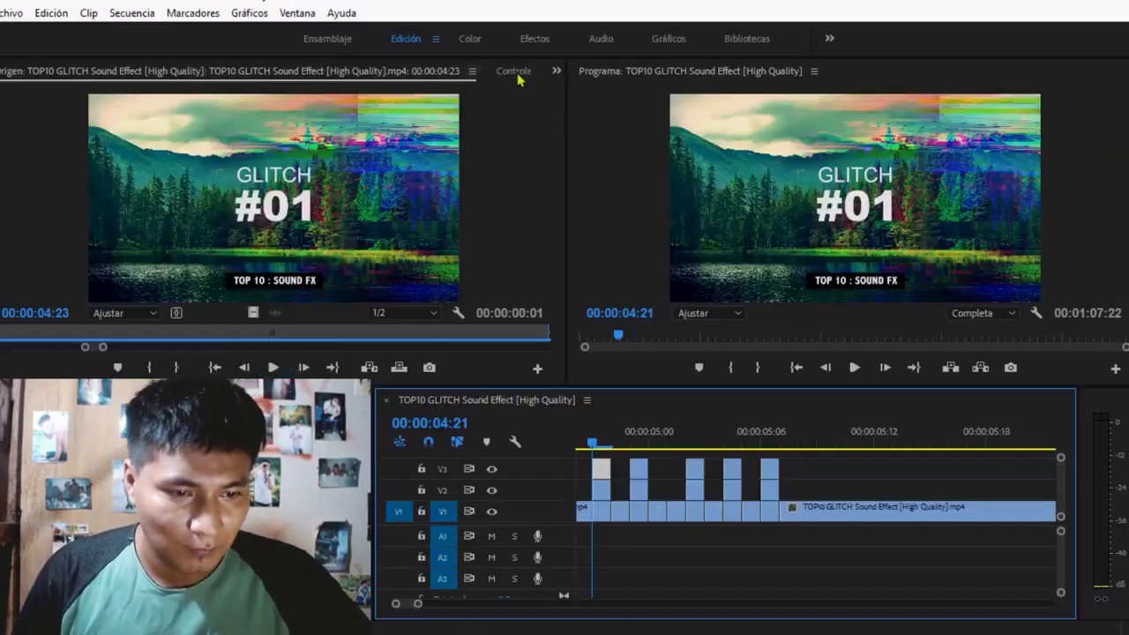
click(517, 74)
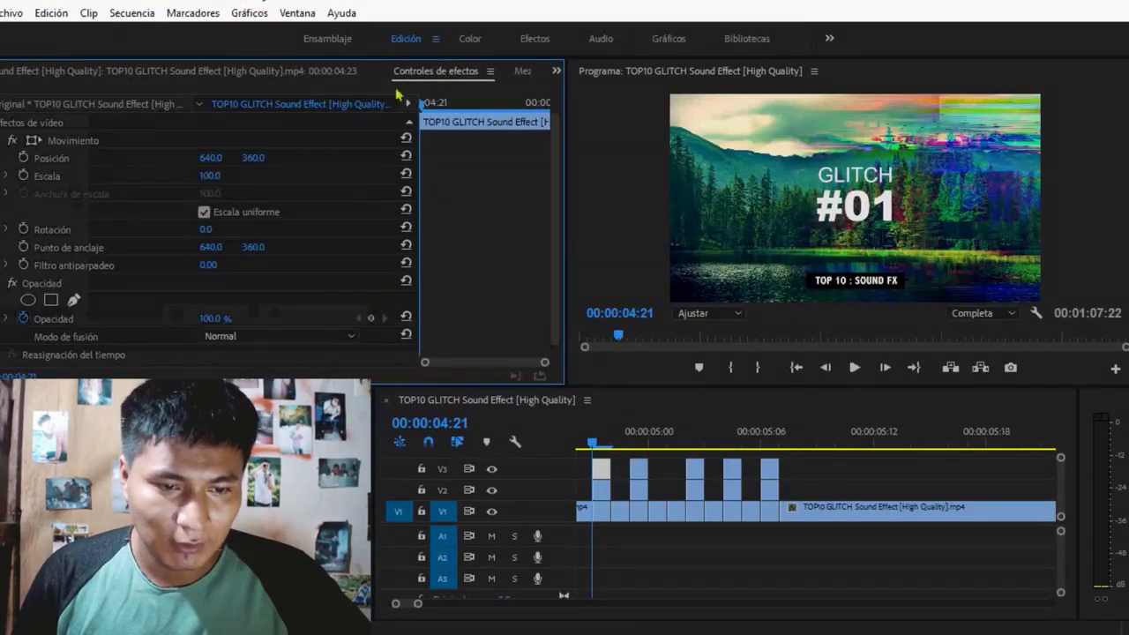
click(246, 331)
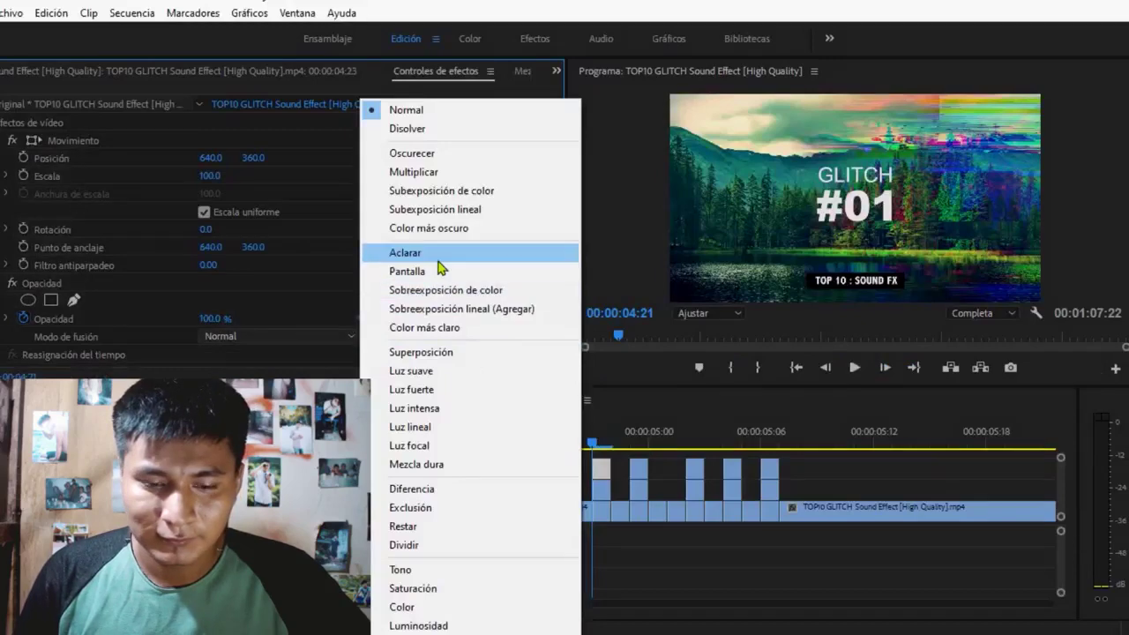
click(438, 260)
drag(218, 179, 223, 178)
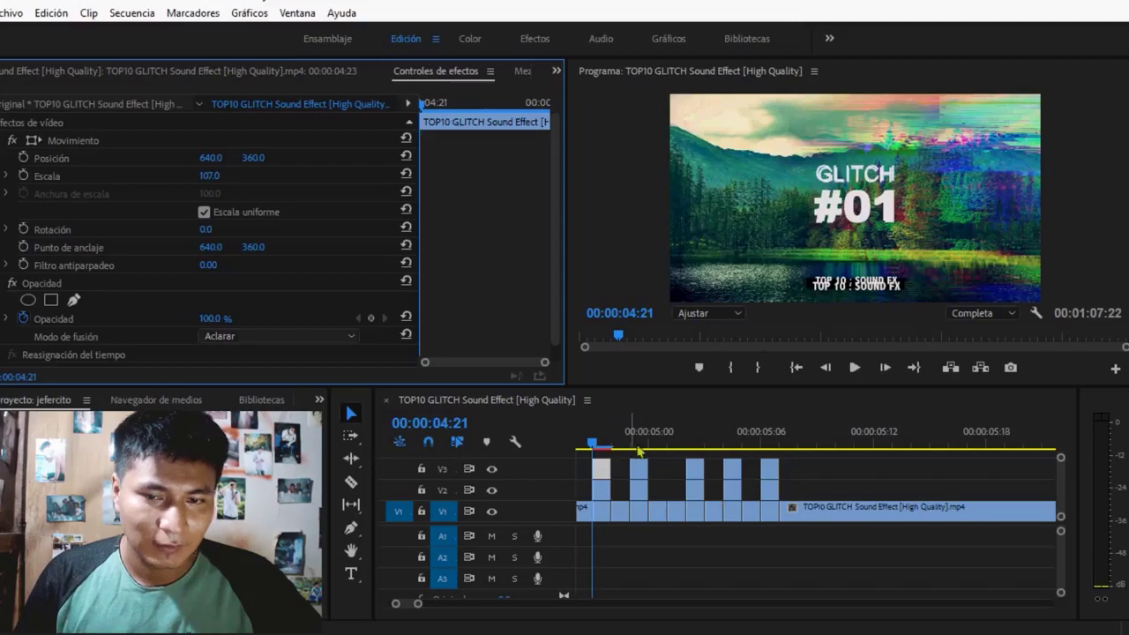
- Set the V2 slice at 00:00:04:21 to Luz lineal blending, a scale of 113 and an opacity of 41%
click(600, 490)
click(308, 342)
click(449, 427)
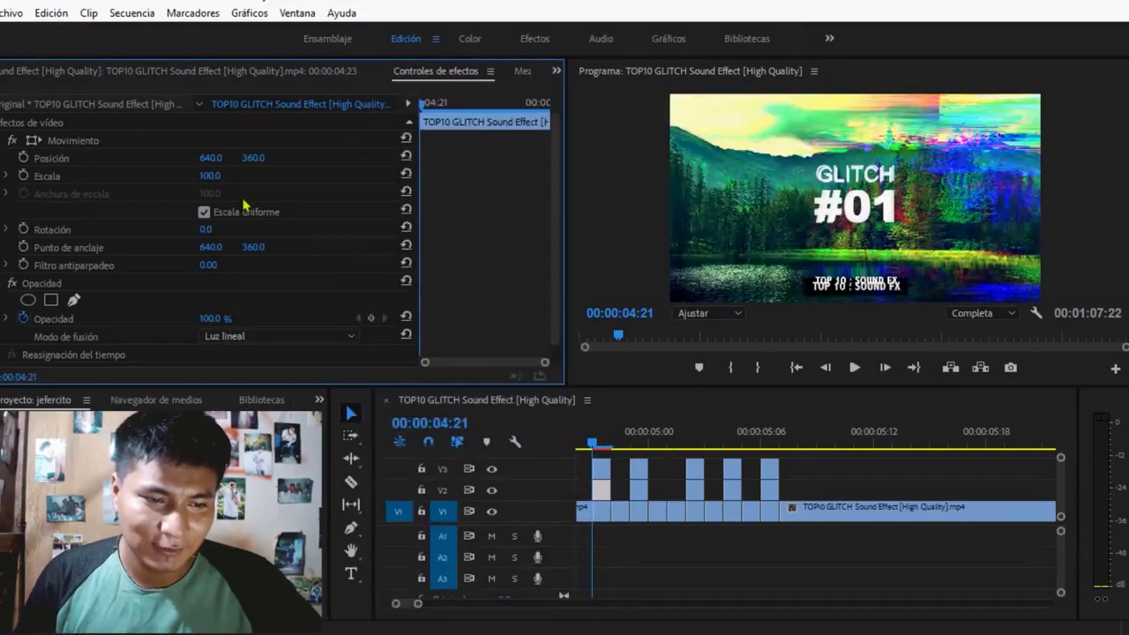
drag(221, 180, 232, 180)
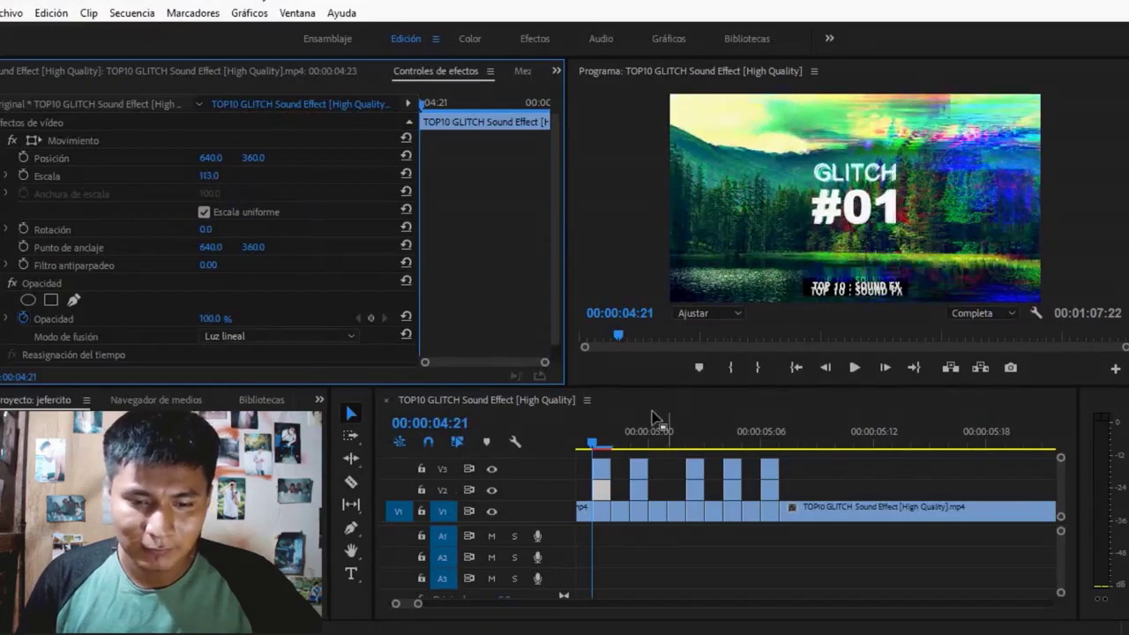
drag(217, 321, 164, 321)
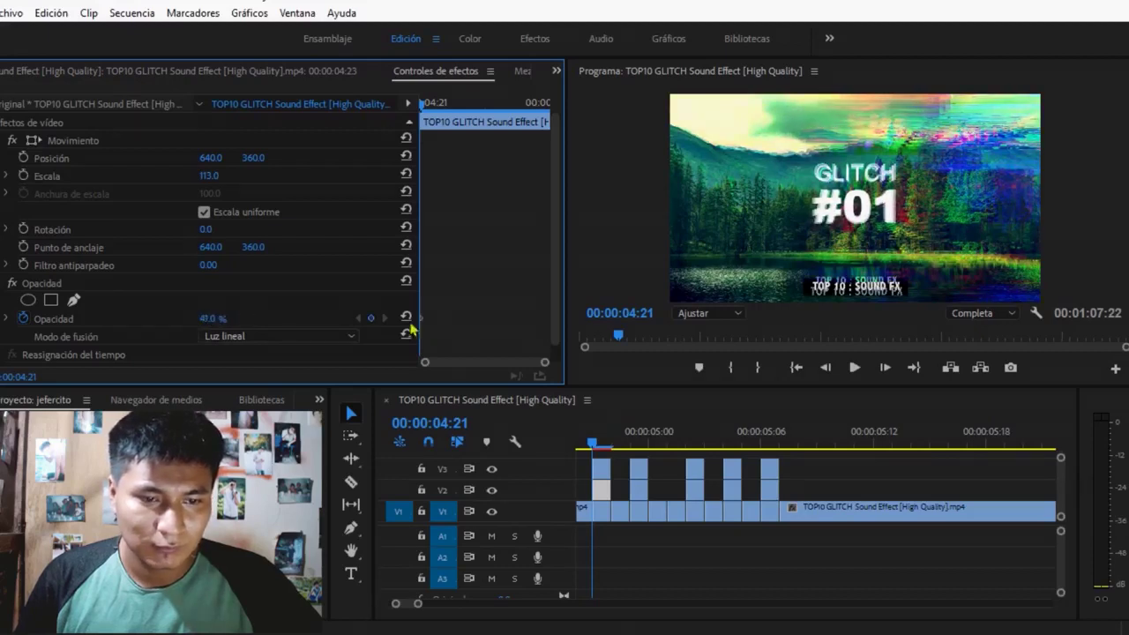
- Set the V3 slice at 00:00:04:23 to a scale of 113, Aclarar blending and 31% opacity
click(636, 476)
key(Down)
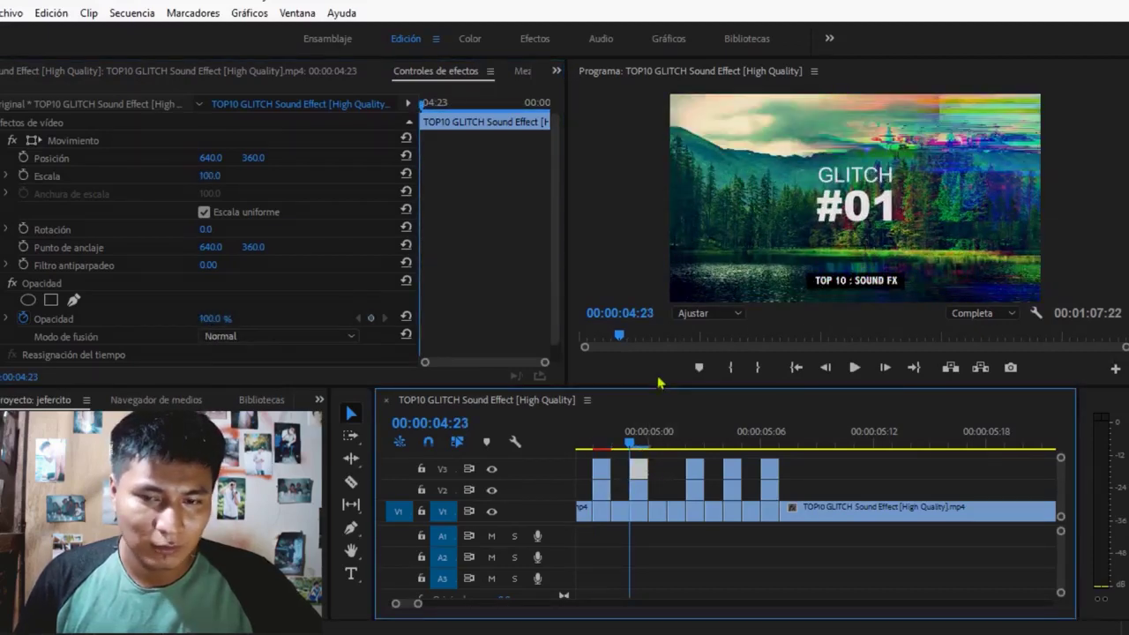
drag(209, 176, 220, 175)
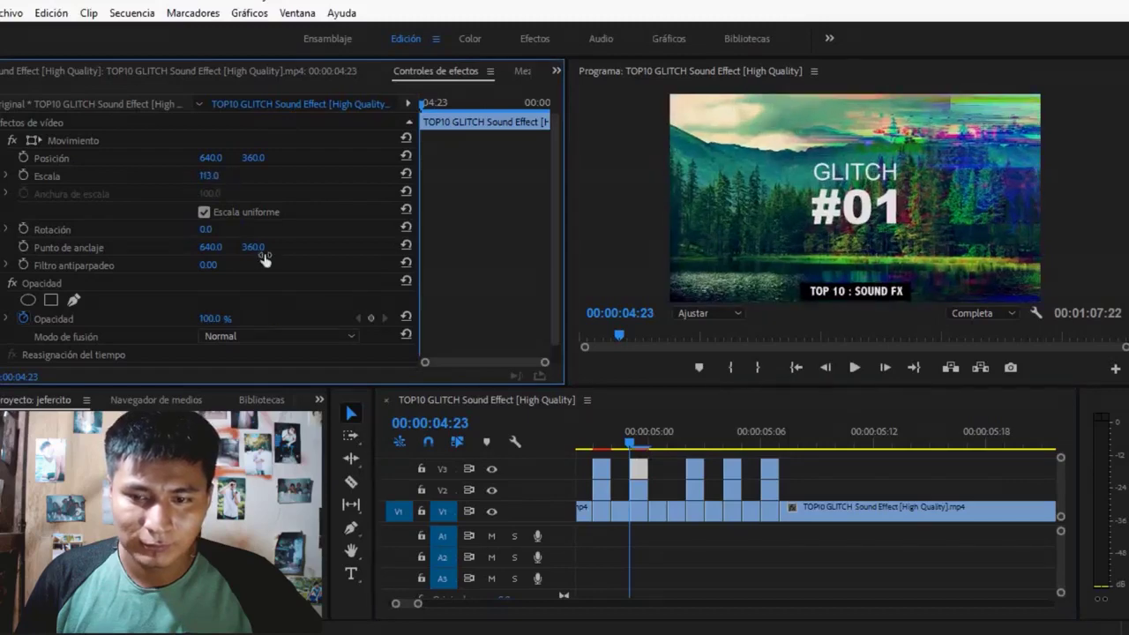
click(275, 337)
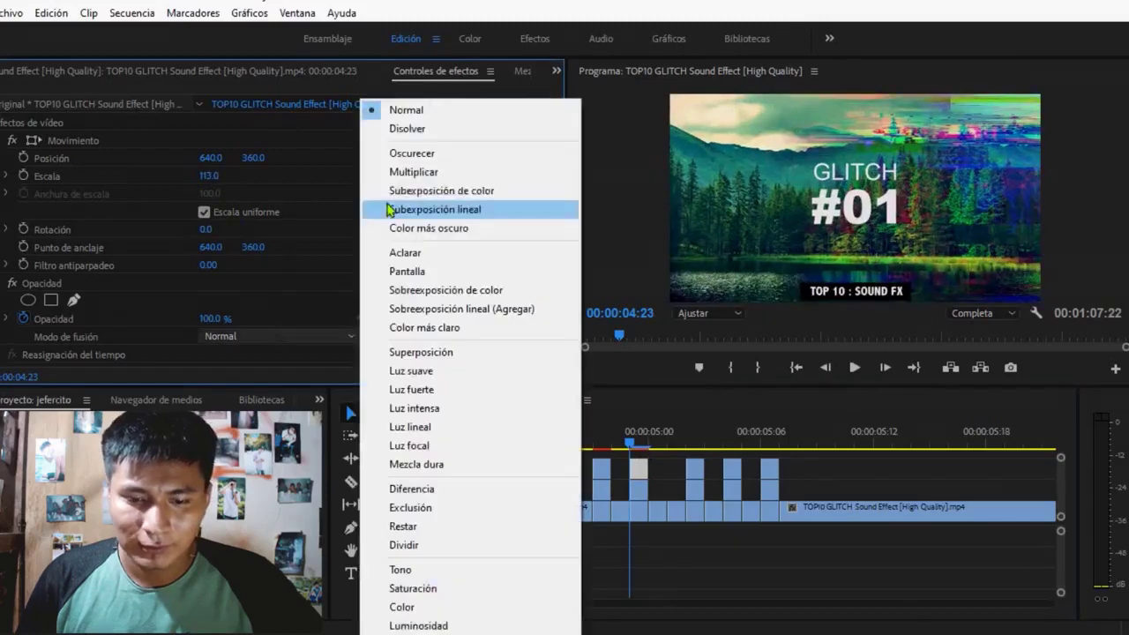
click(405, 253)
drag(229, 319, 166, 320)
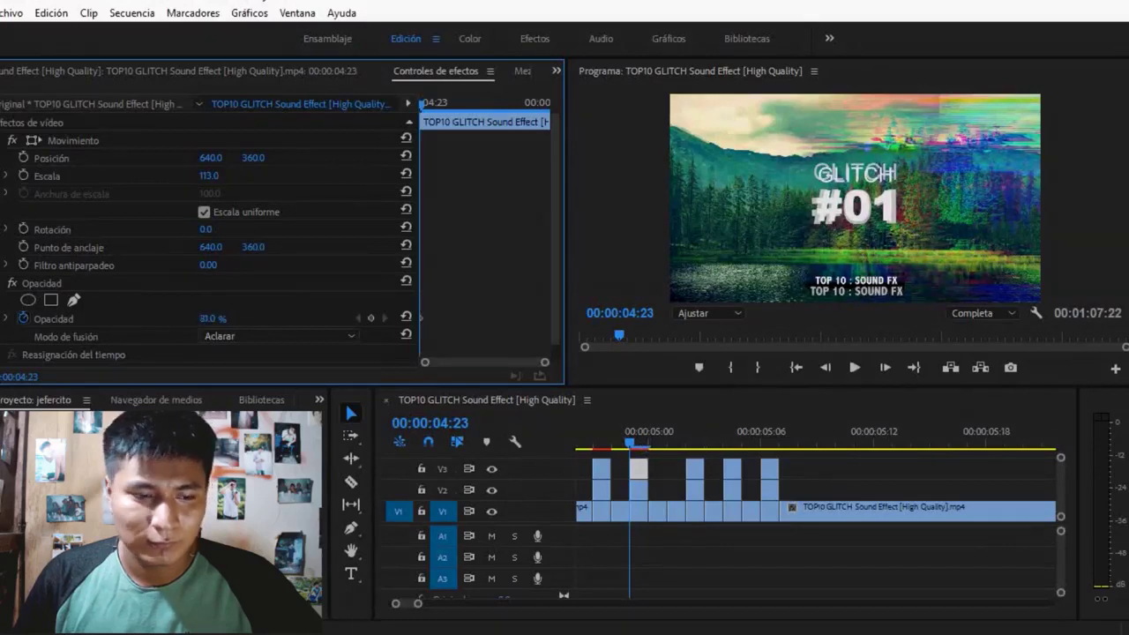
- Set the V2 slice at 00:00:04:23 to a scale of 84, Luz intensa blending and 6% opacity
click(638, 491)
click(221, 190)
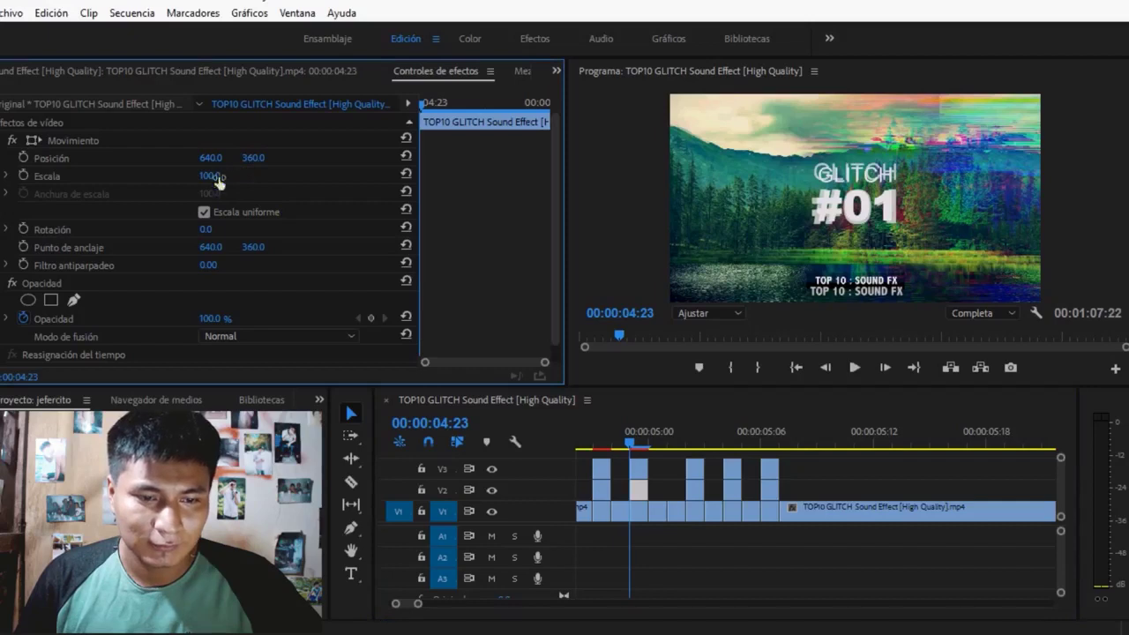
drag(220, 175, 209, 175)
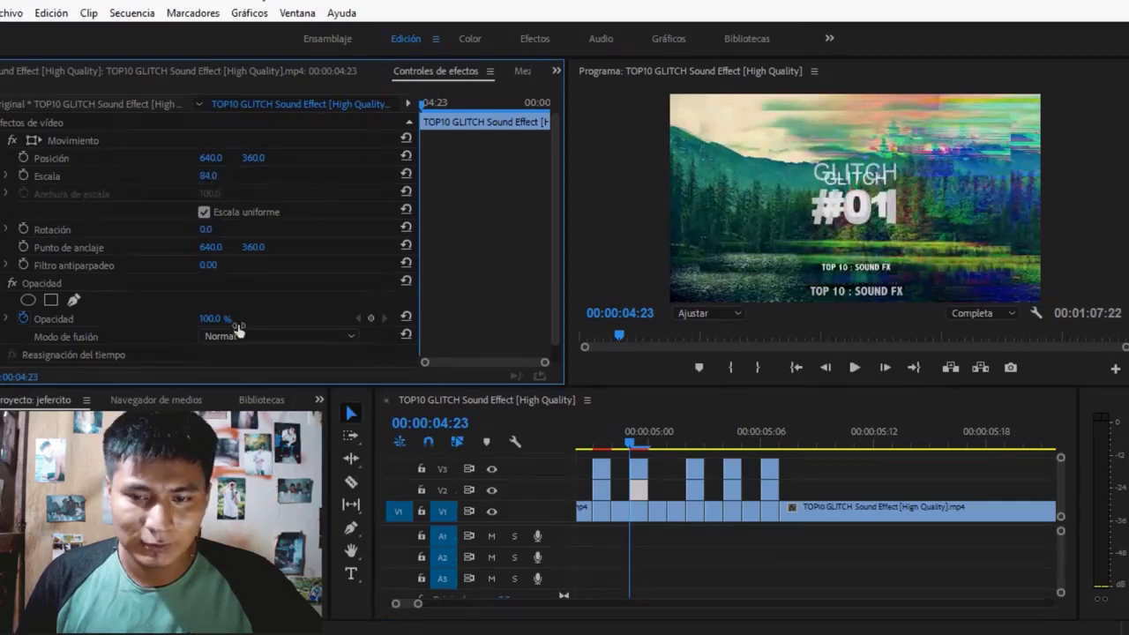
mouse_move(213, 319)
mouse_down()
mouse_move(193, 318)
mouse_move(212, 318)
mouse_up()
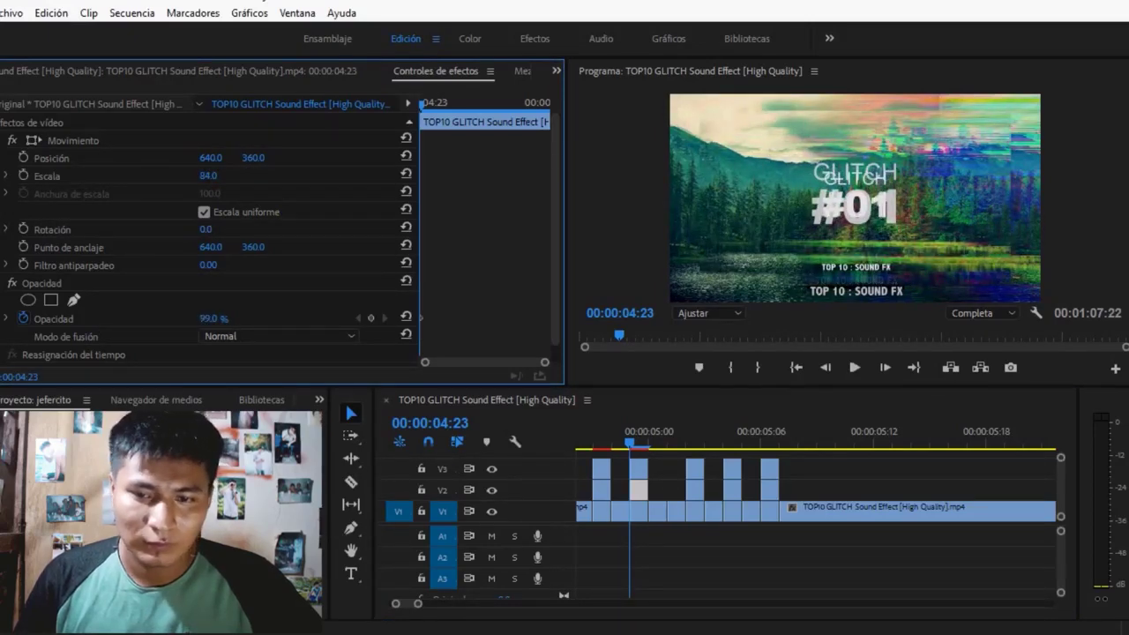
click(305, 341)
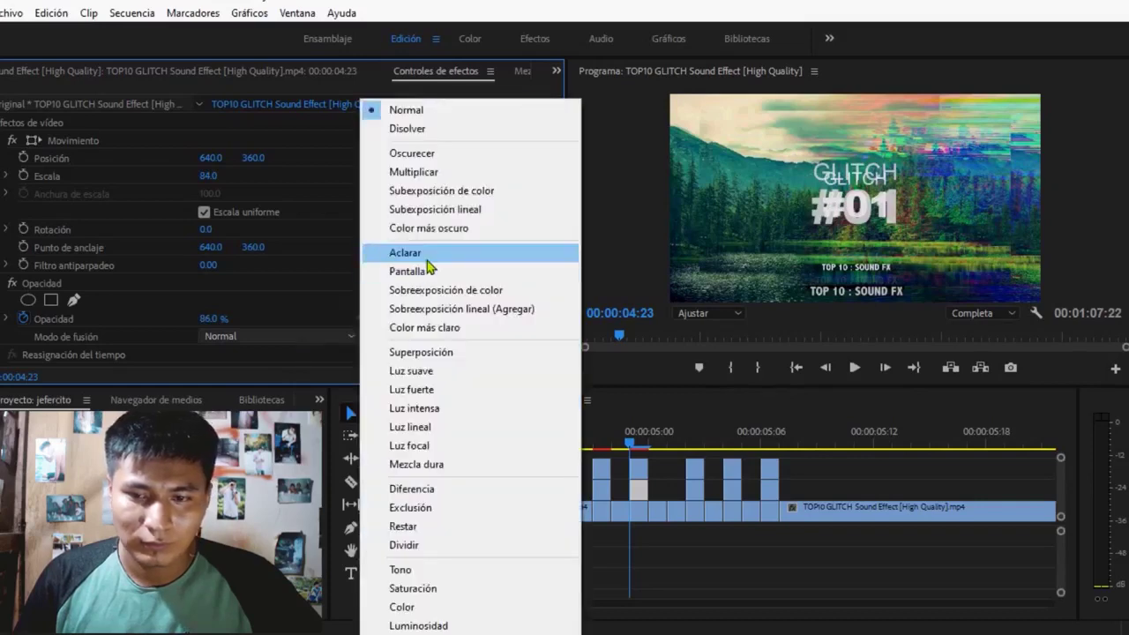
click(441, 410)
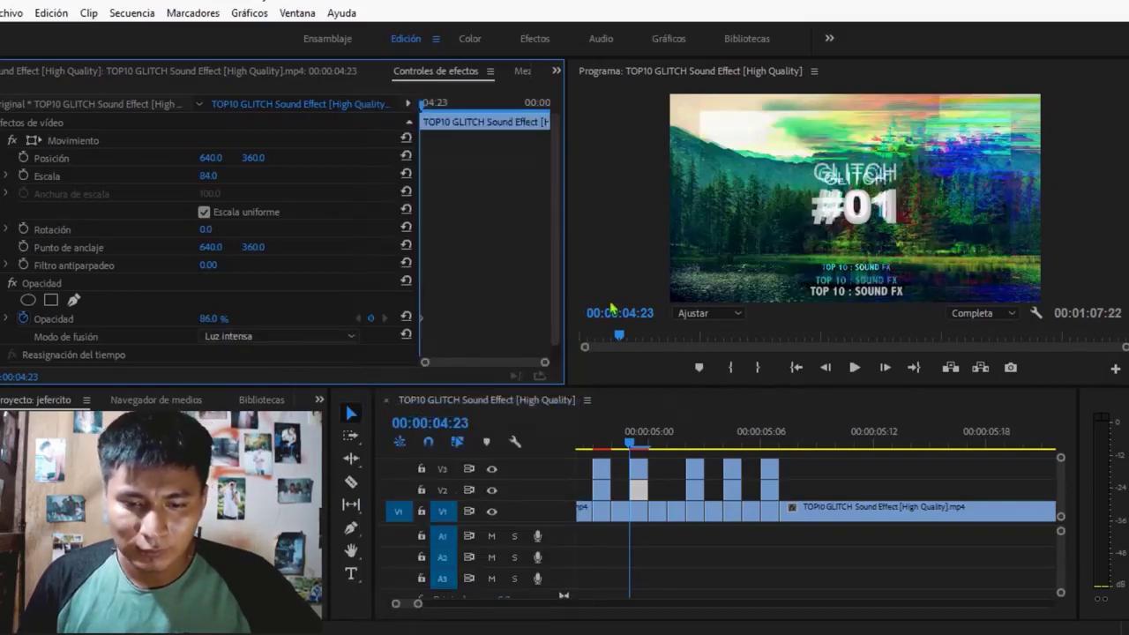
drag(220, 318, 201, 318)
click(211, 318)
text(7)
key(Return)
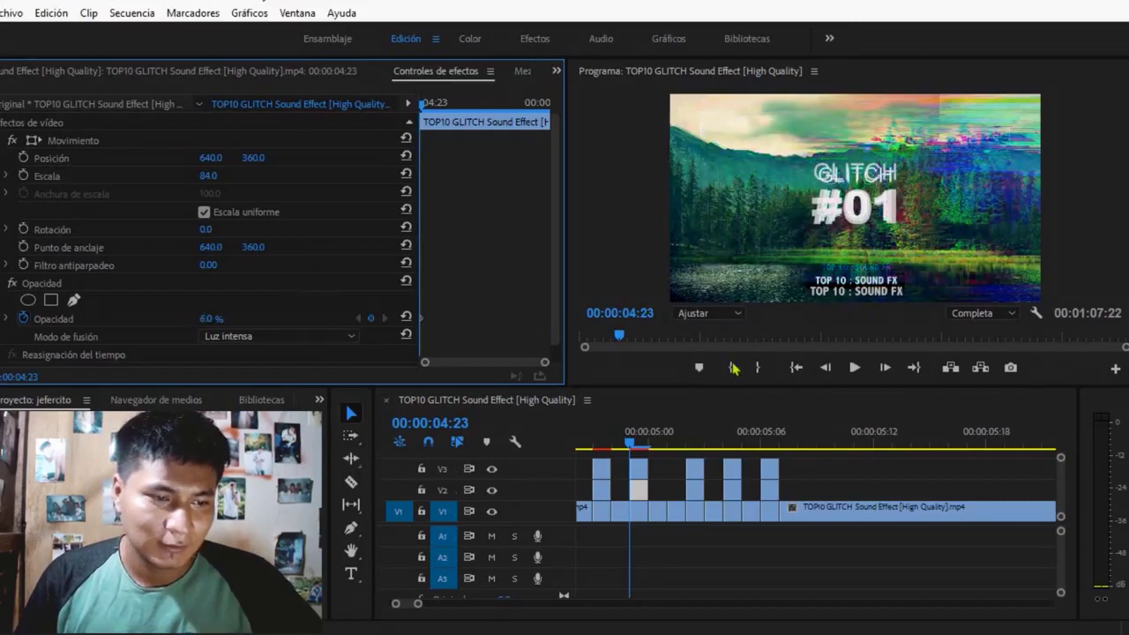
- Scale the V3 slice at 00:00:05:02 to 126 and give it the Luz suave blend mode
click(697, 468)
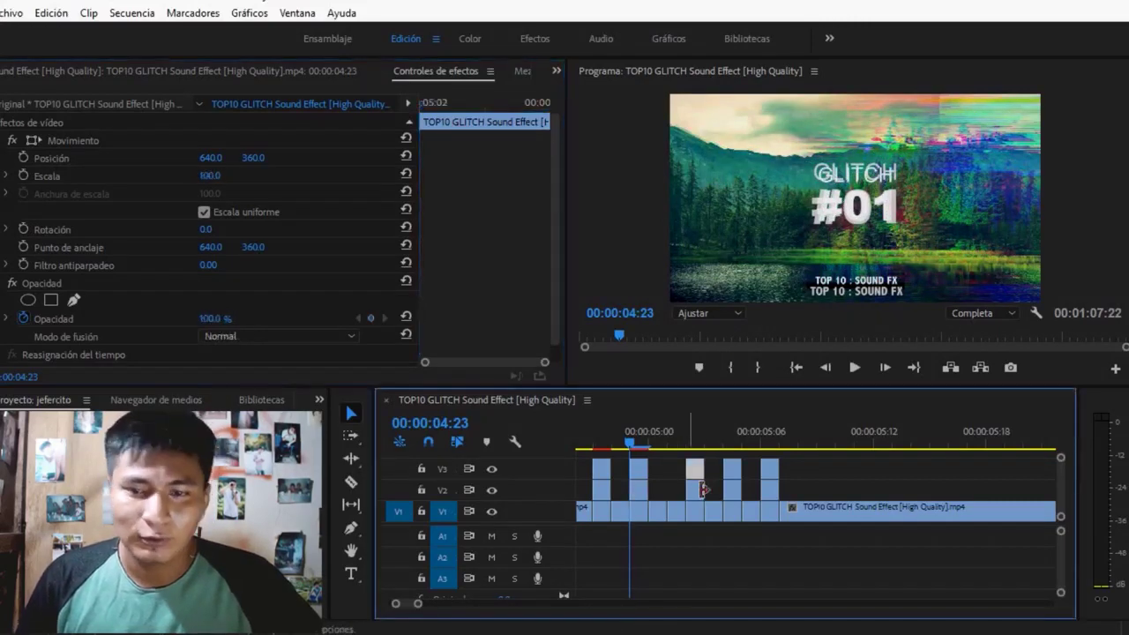
drag(213, 182, 236, 181)
click(265, 336)
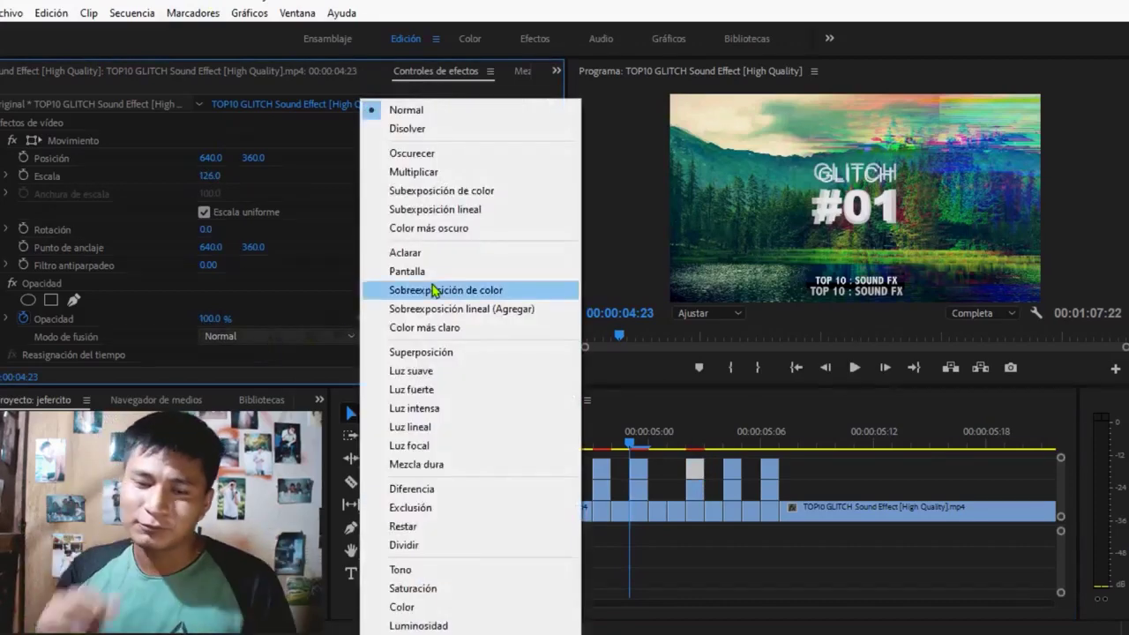
click(454, 374)
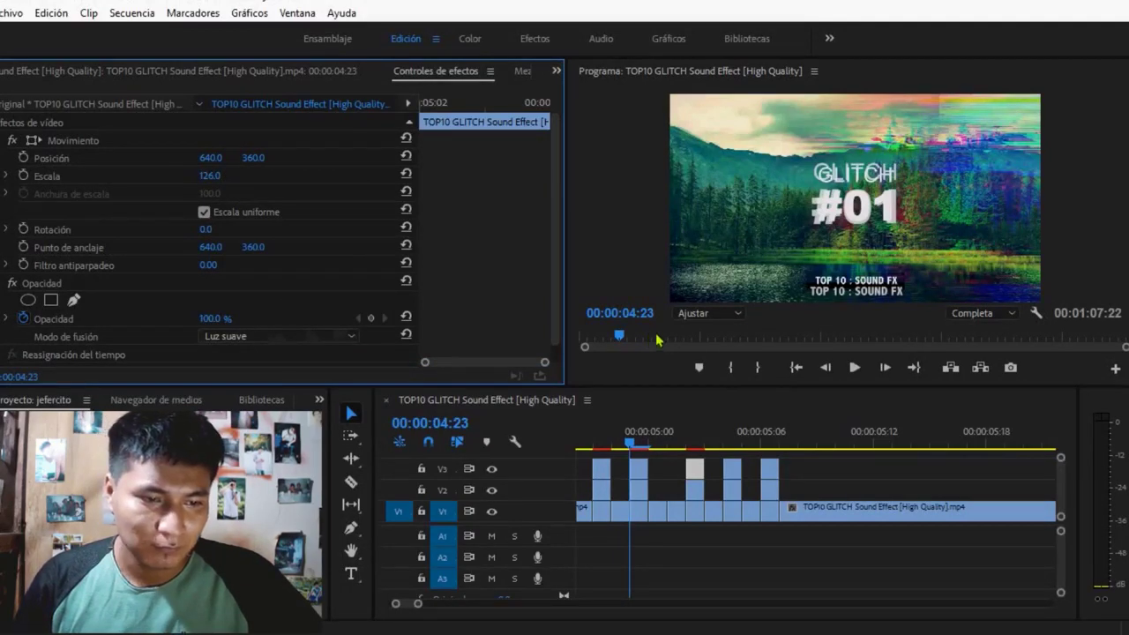
- Lower the opacity of the V2 slice at 00:00:05:02 to 79% and give it the Luz fuerte blend mode
click(713, 492)
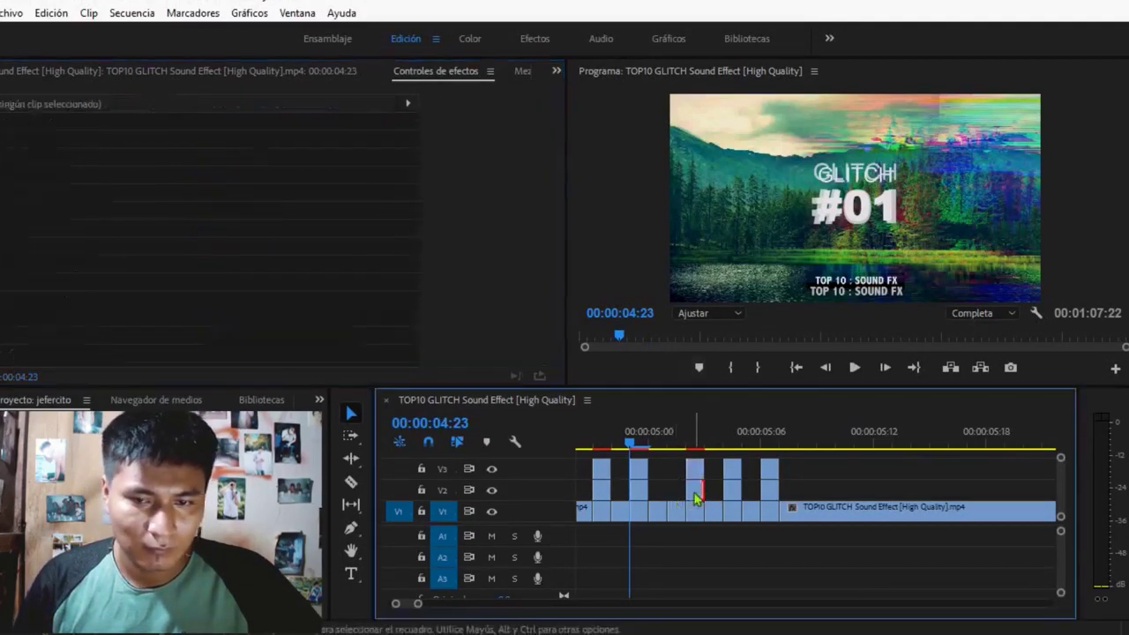
click(699, 452)
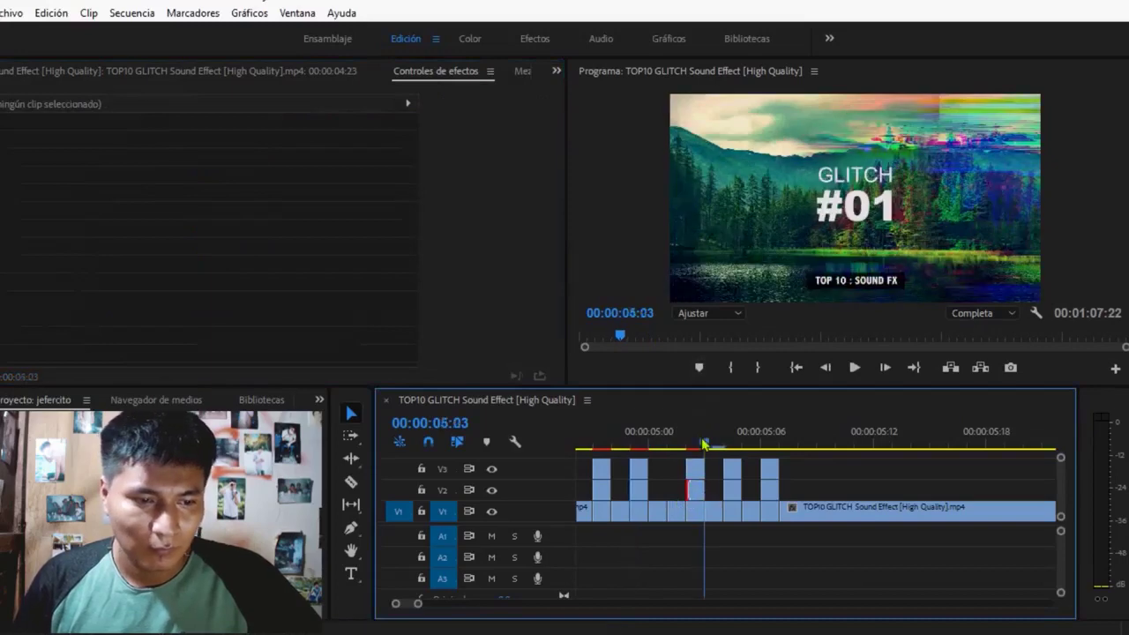
click(704, 492)
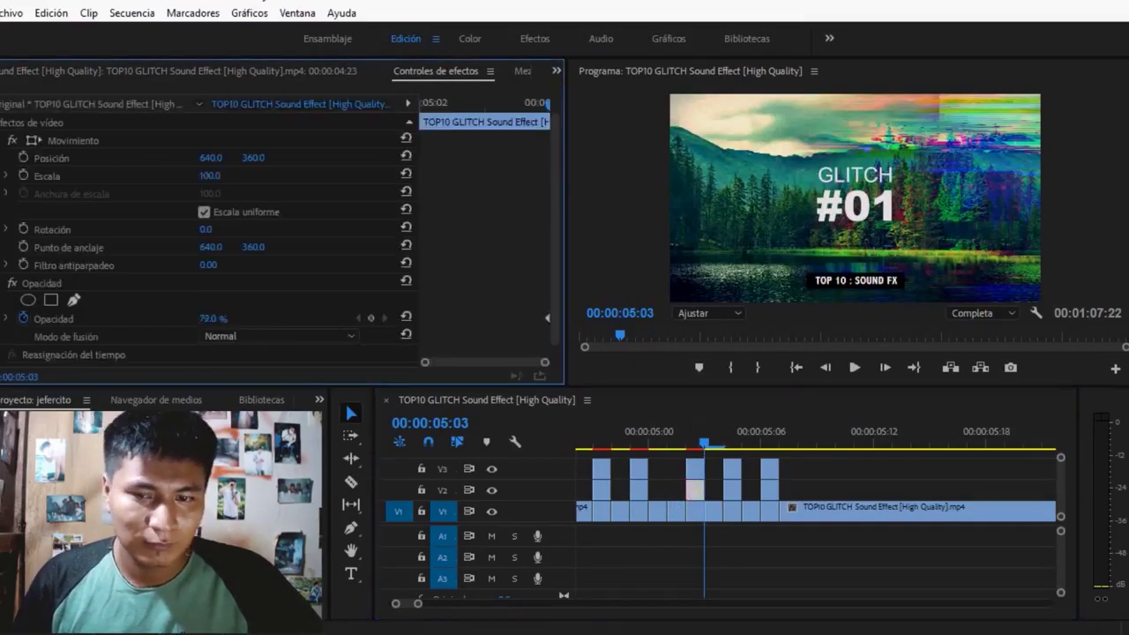
click(270, 337)
click(393, 391)
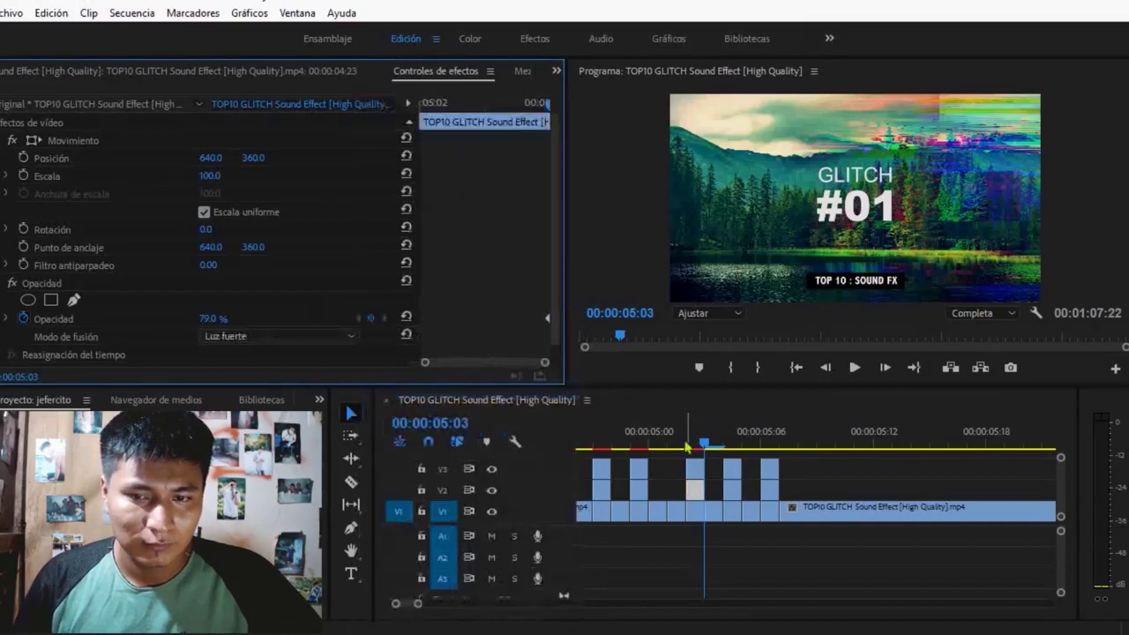
- Set the V3 slice at 00:00:05:04 to Luz fuerte blending, 48% opacity and a scale of 114
click(733, 469)
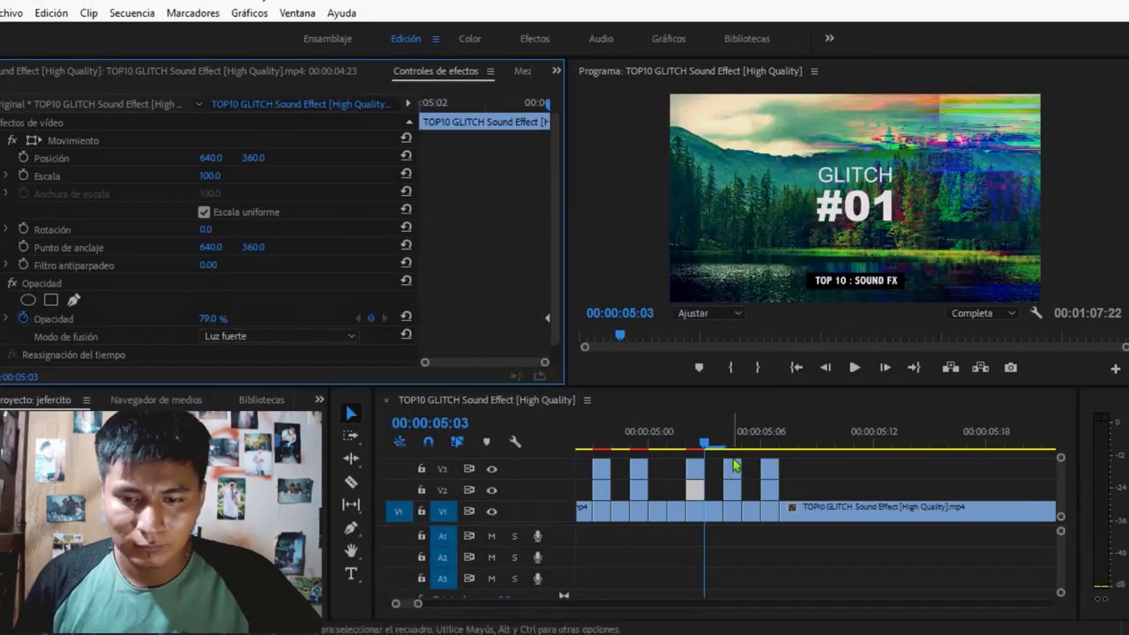
drag(226, 180, 201, 180)
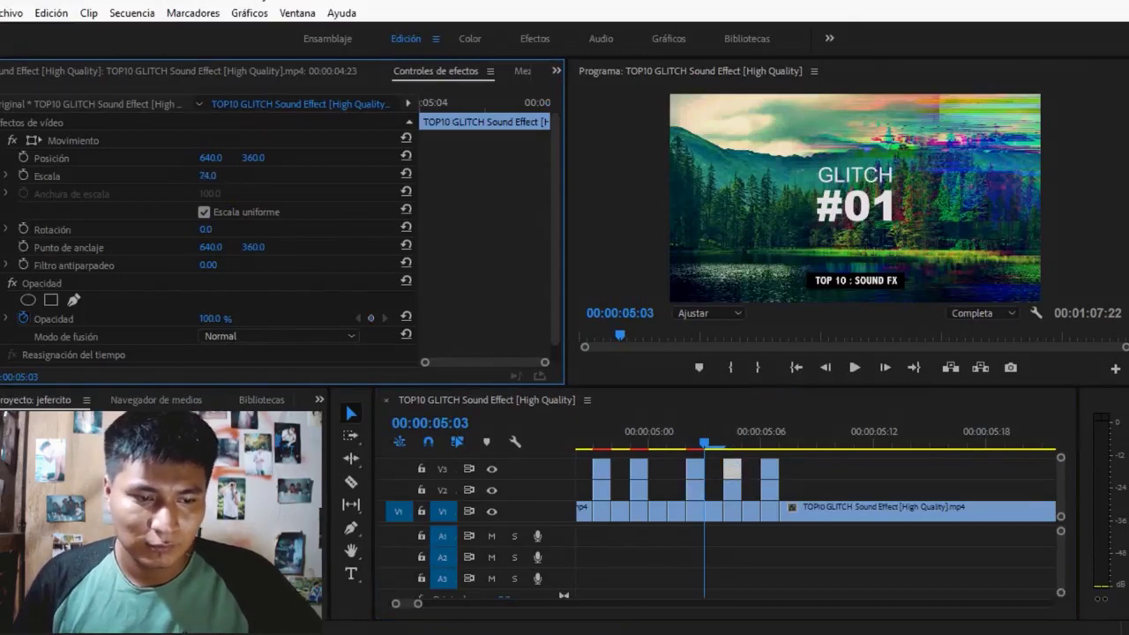
click(724, 437)
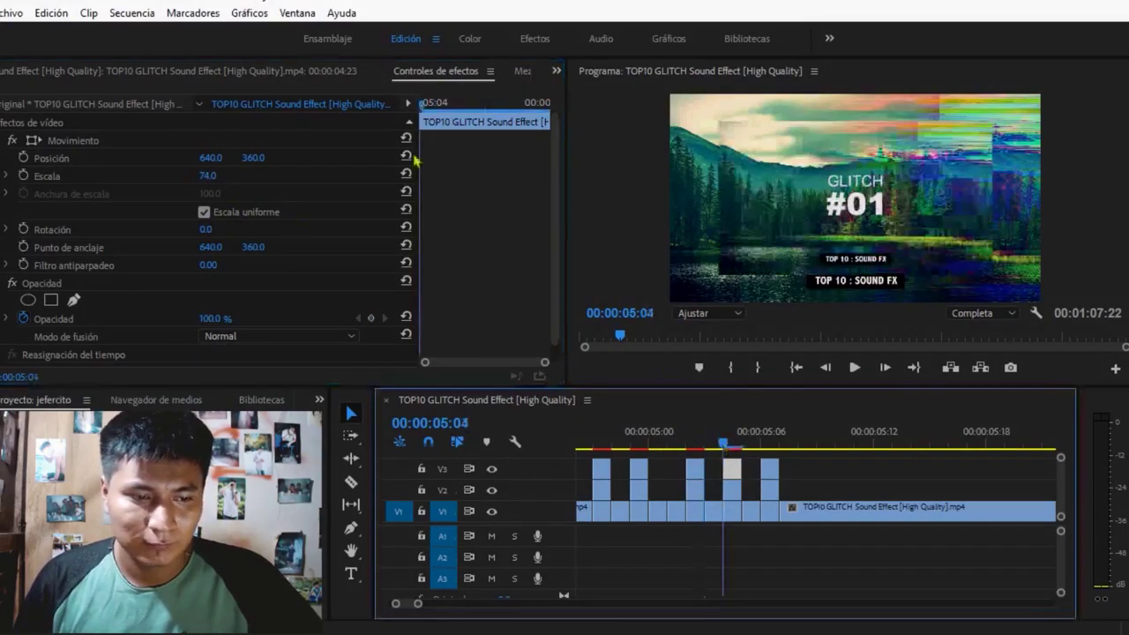
click(253, 339)
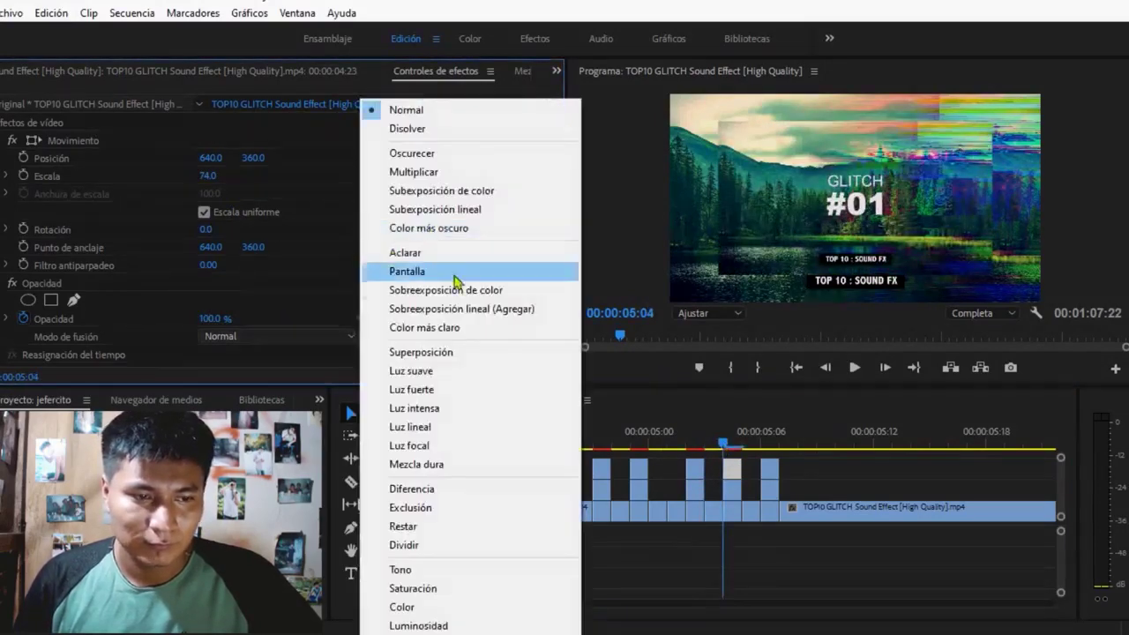
click(428, 390)
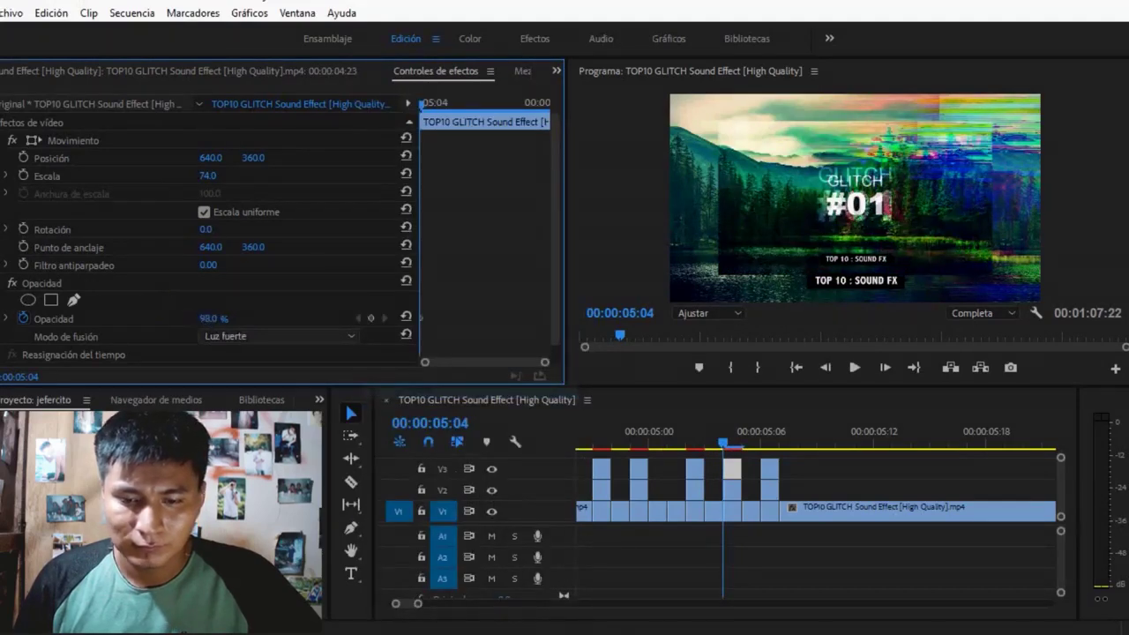
drag(213, 318, 177, 318)
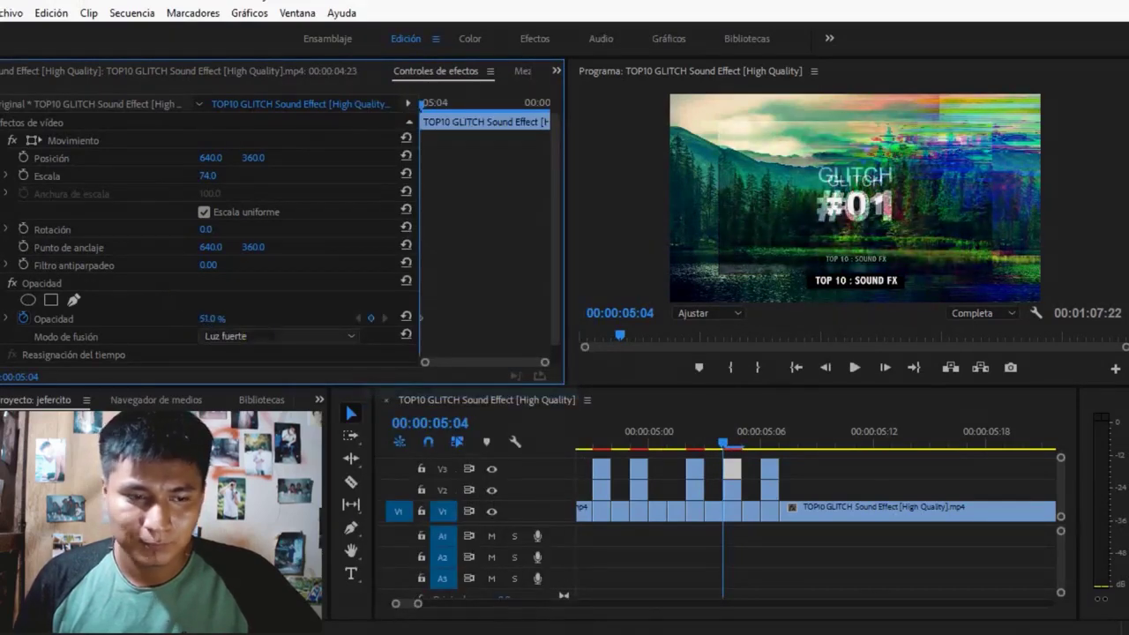
drag(208, 176, 745, 445)
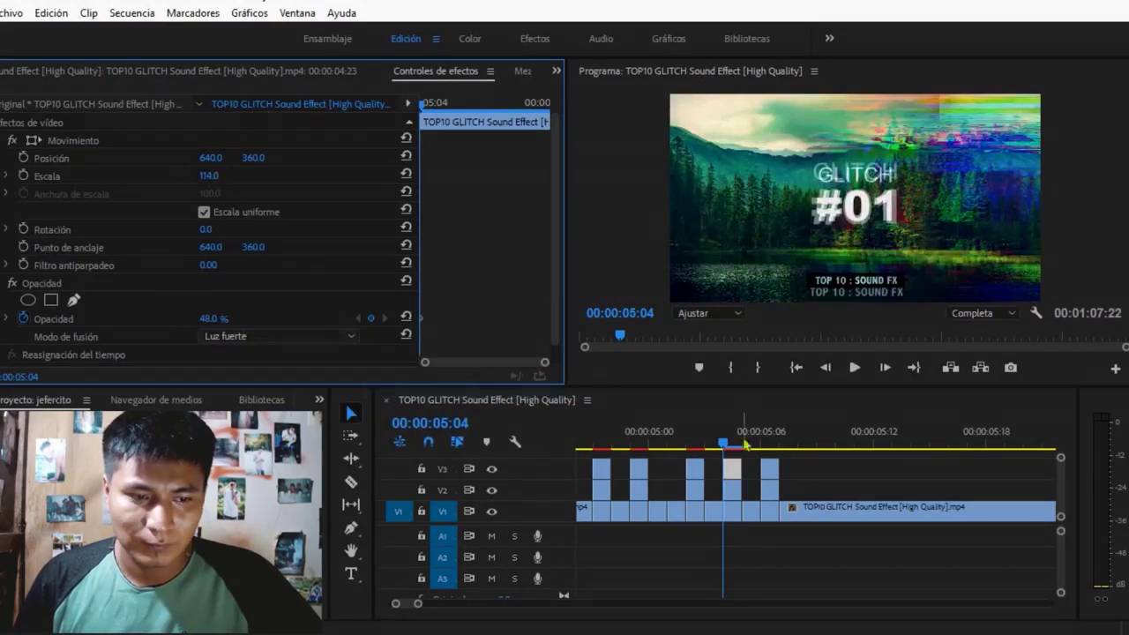
- Set the V2 slice at 00:00:05:04 to a scale of 118, Luz lineal blending and 27% opacity
click(776, 488)
click(731, 491)
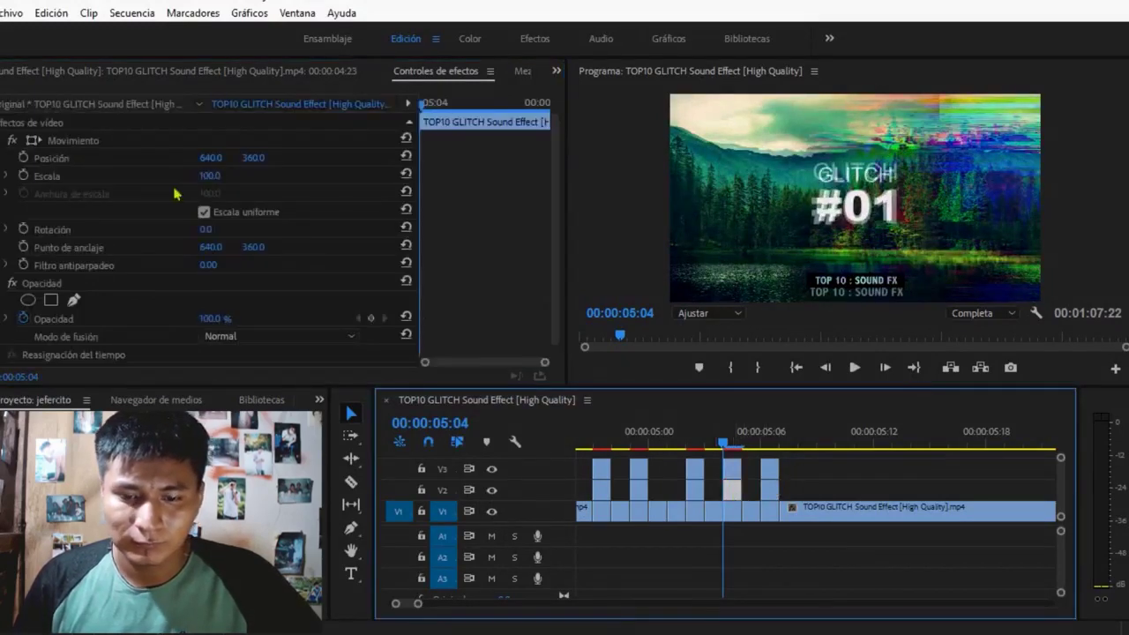
drag(218, 179, 345, 400)
click(267, 336)
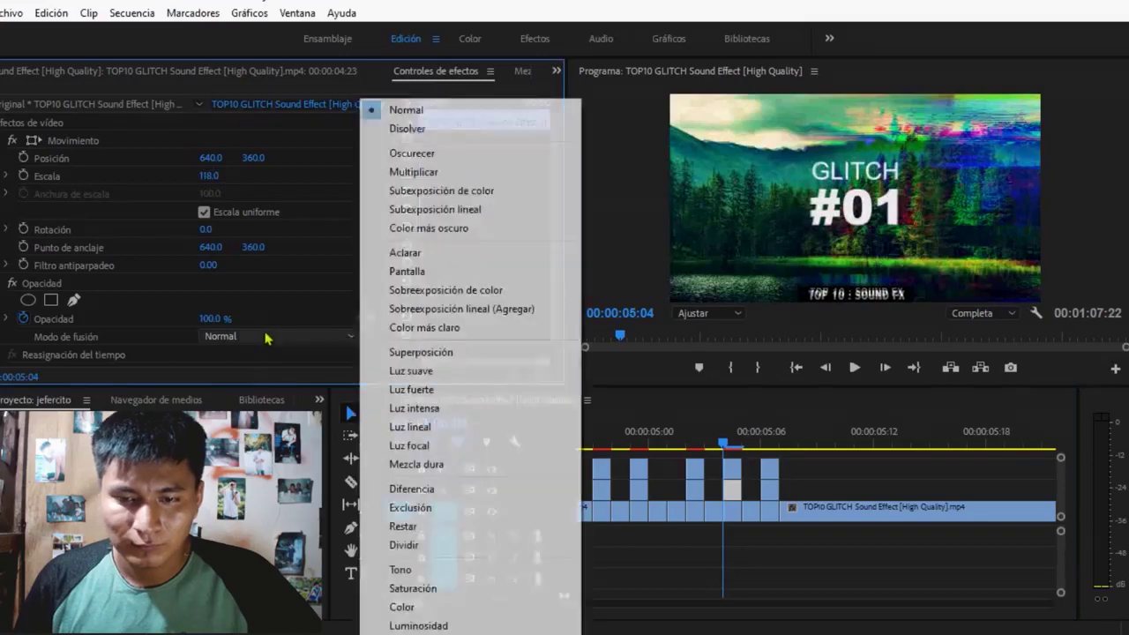
click(411, 427)
drag(228, 319, 163, 318)
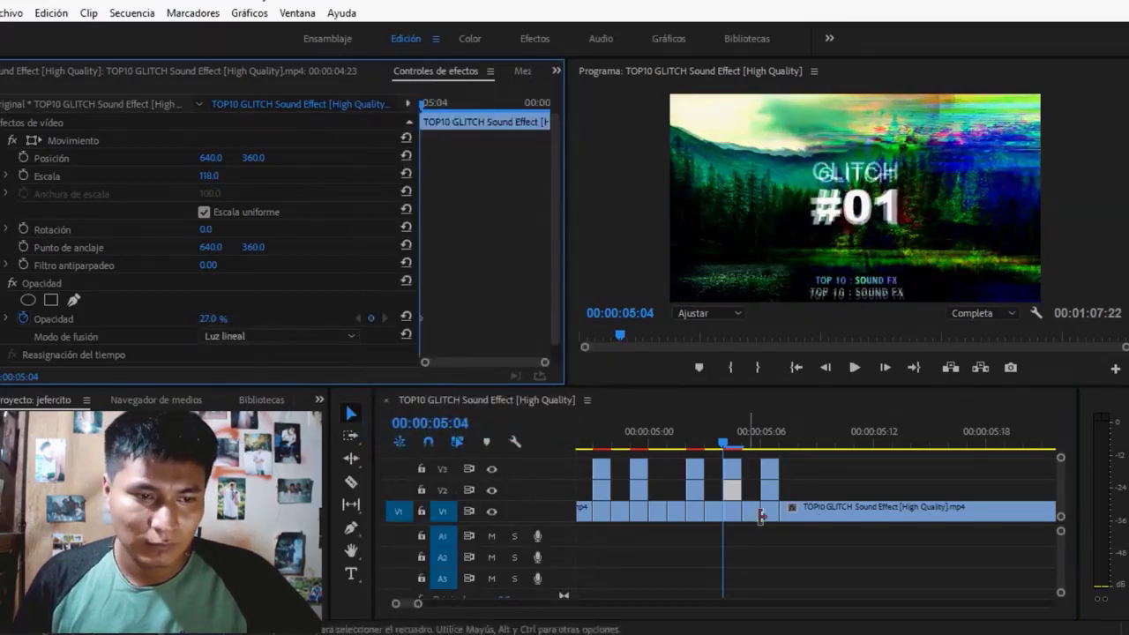
- Set the V3 slice at 00:00:05:06 to a scale of 119, Superposición blending and 54% opacity
click(767, 490)
click(226, 327)
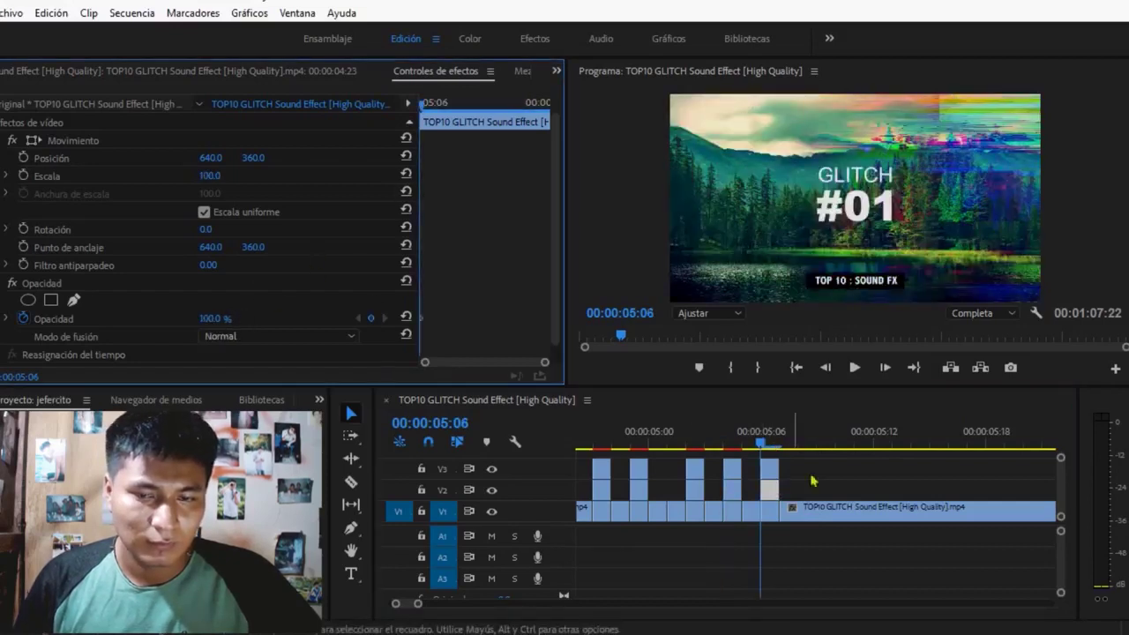
click(771, 469)
drag(209, 175, 226, 176)
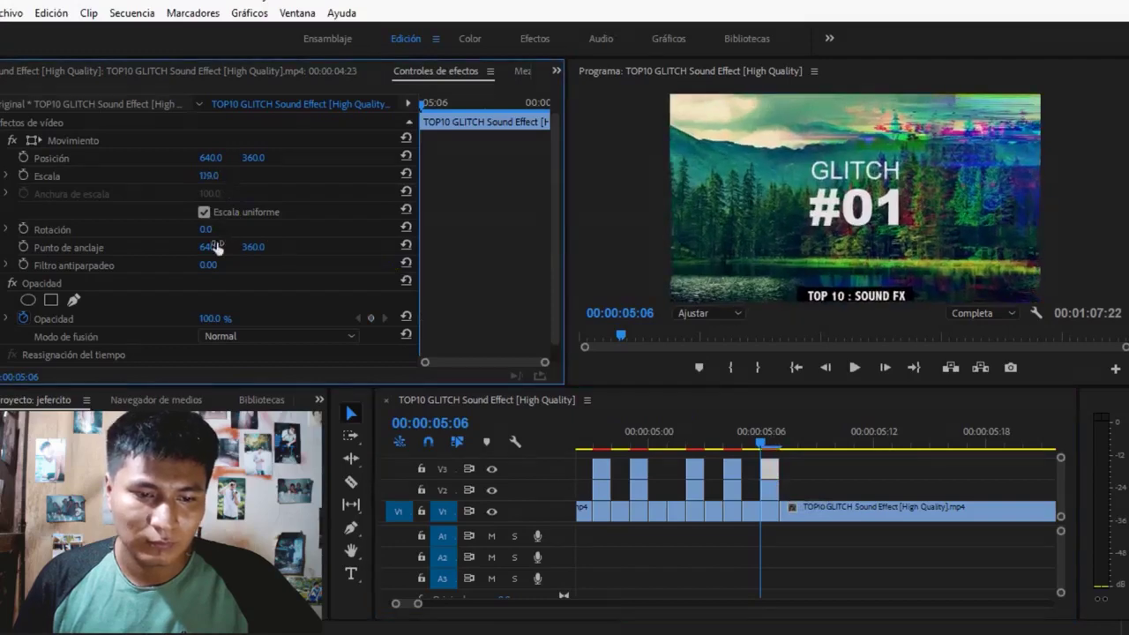
click(220, 335)
click(414, 349)
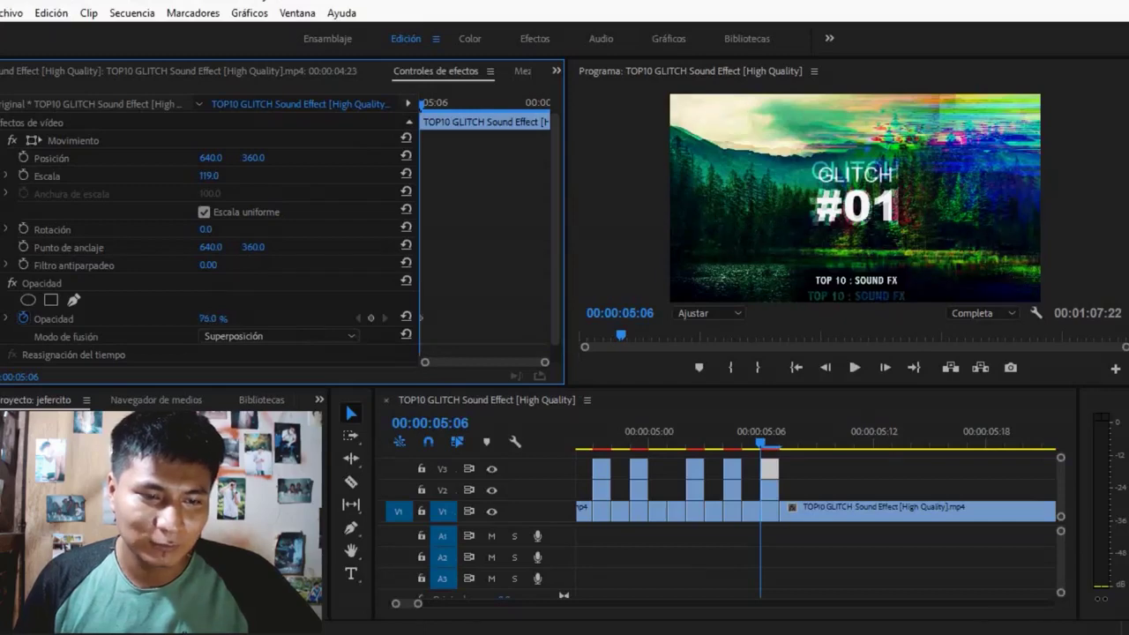
drag(215, 318, 268, 324)
- Try Restar on the V2 slice at 00:00:05:06, then settle on Aclarar blending with 40% opacity
click(780, 507)
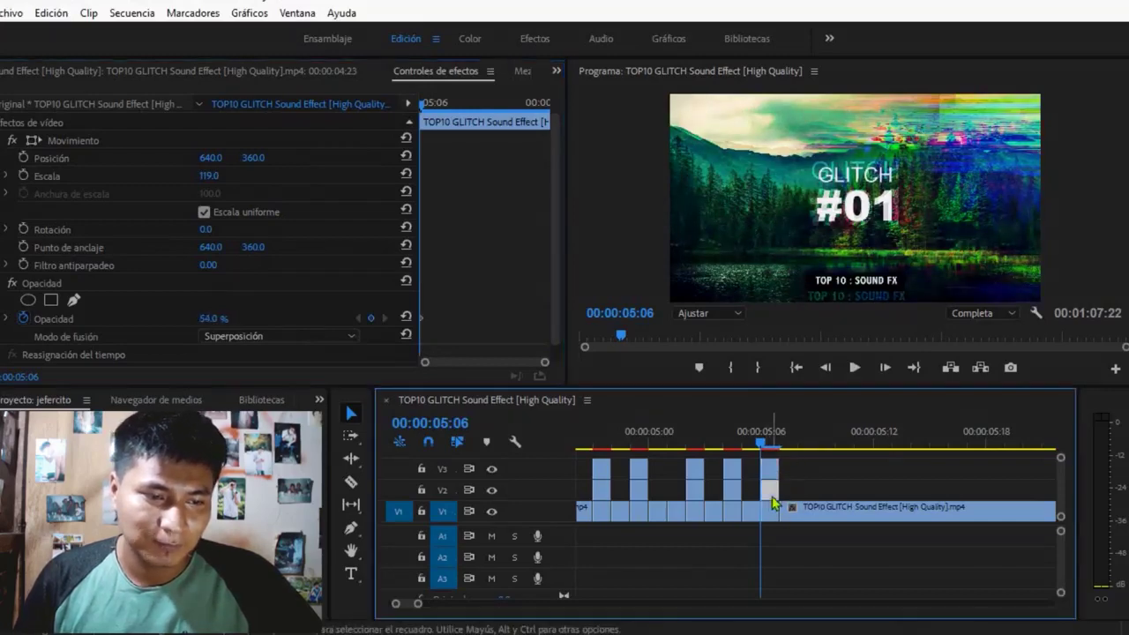
click(221, 318)
click(250, 336)
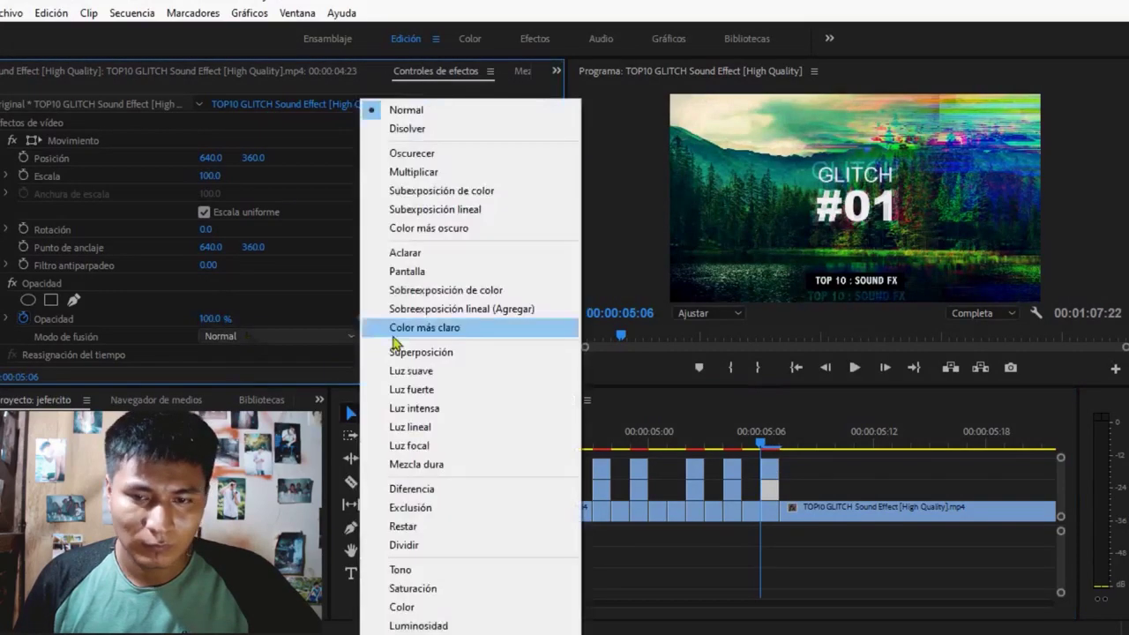
click(433, 524)
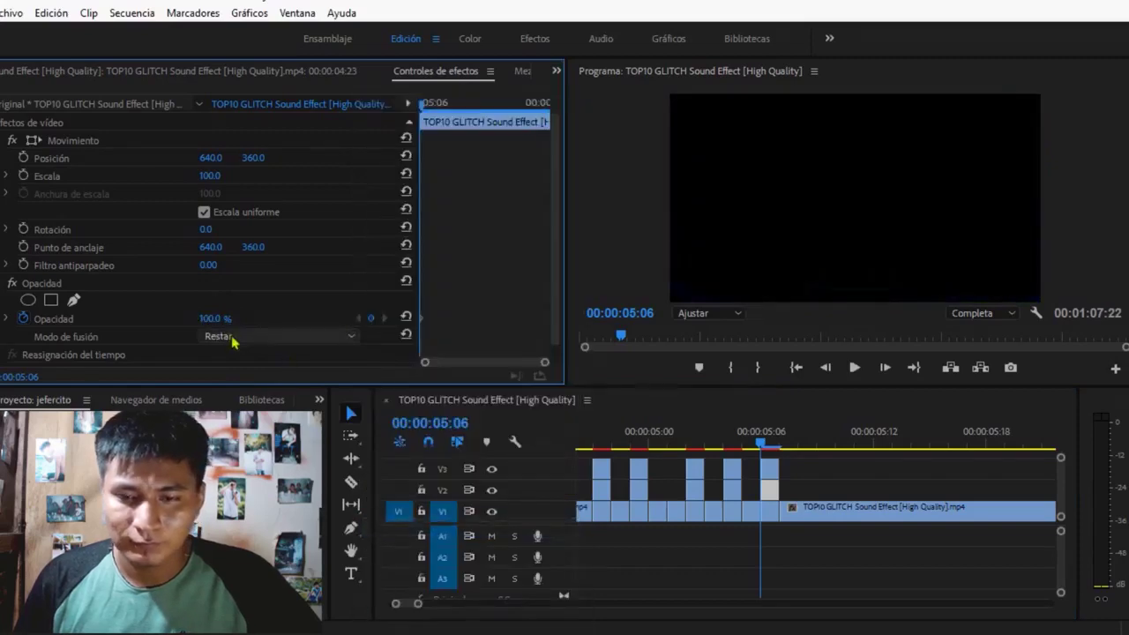
click(240, 336)
click(397, 253)
drag(236, 324, 242, 325)
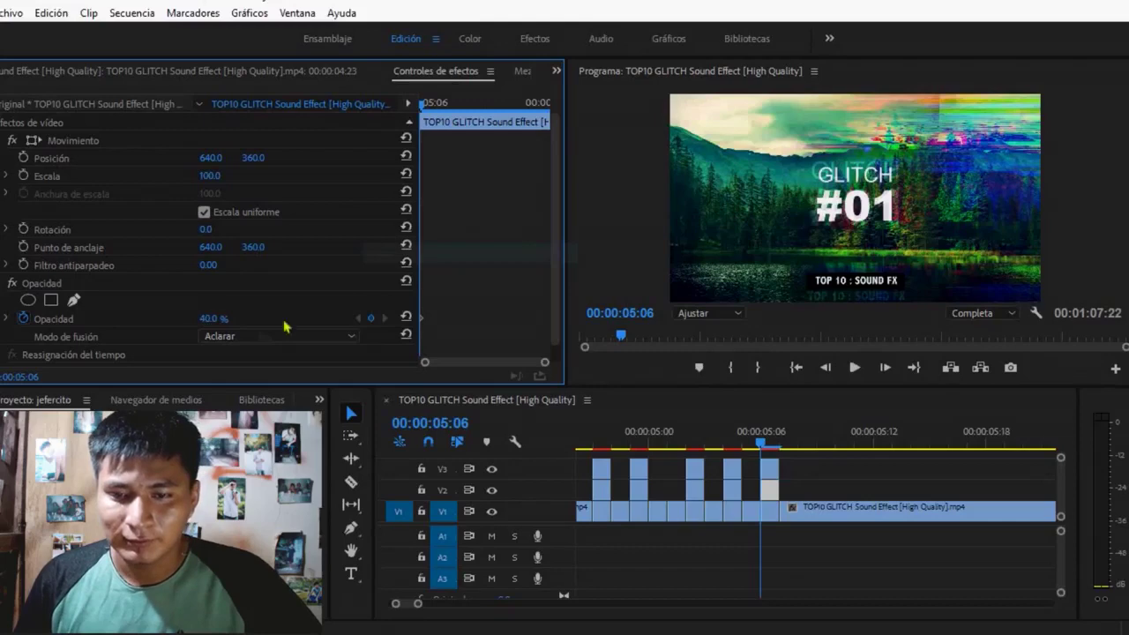
- Play back the stacked glitch slices around 00:00:05:00 to check the effect
click(583, 445)
key(space)
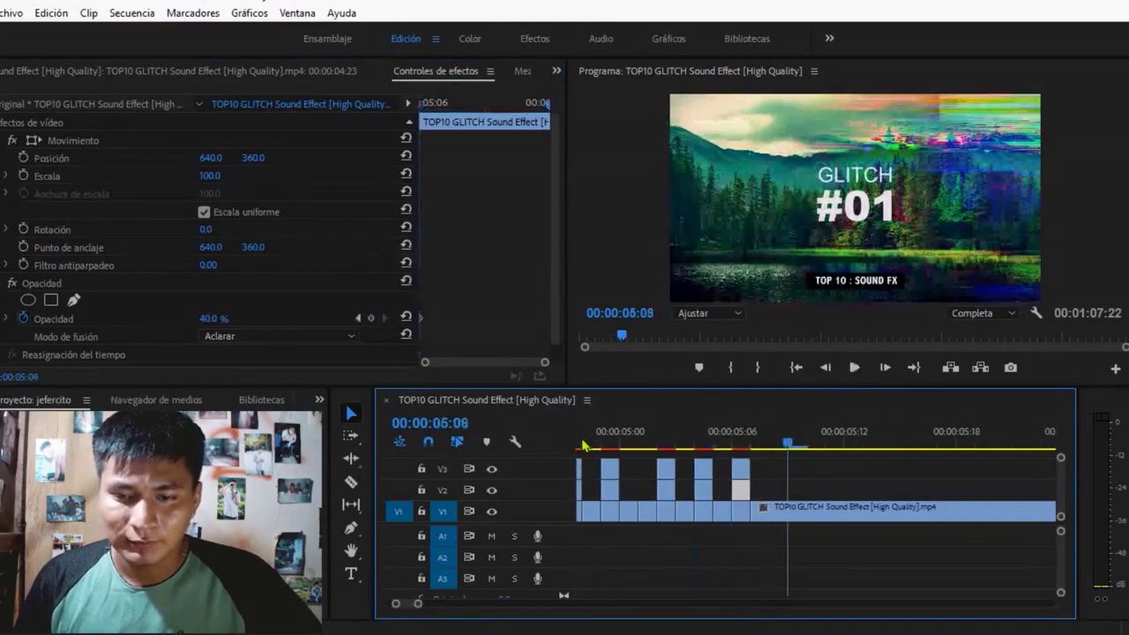
drag(420, 609, 446, 607)
click(764, 441)
key(space)
click(735, 439)
key(space)
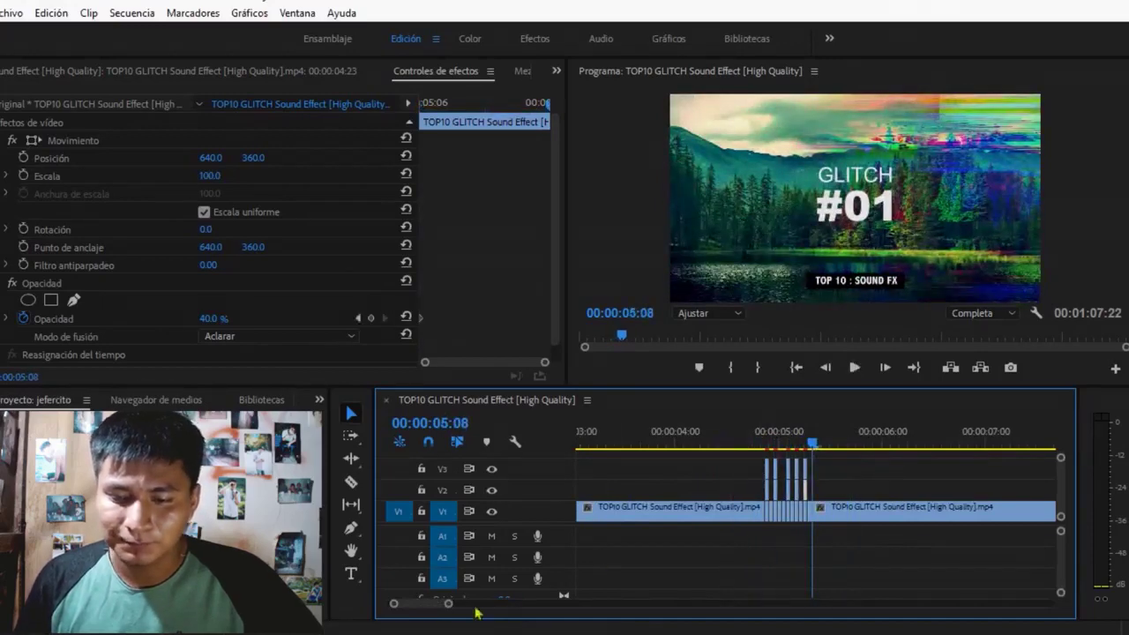
- Locate the glitch sound on A1 near 00:00:45:18 and split the audio clip right after it
drag(448, 605, 594, 605)
click(940, 445)
key(space)
key(space)
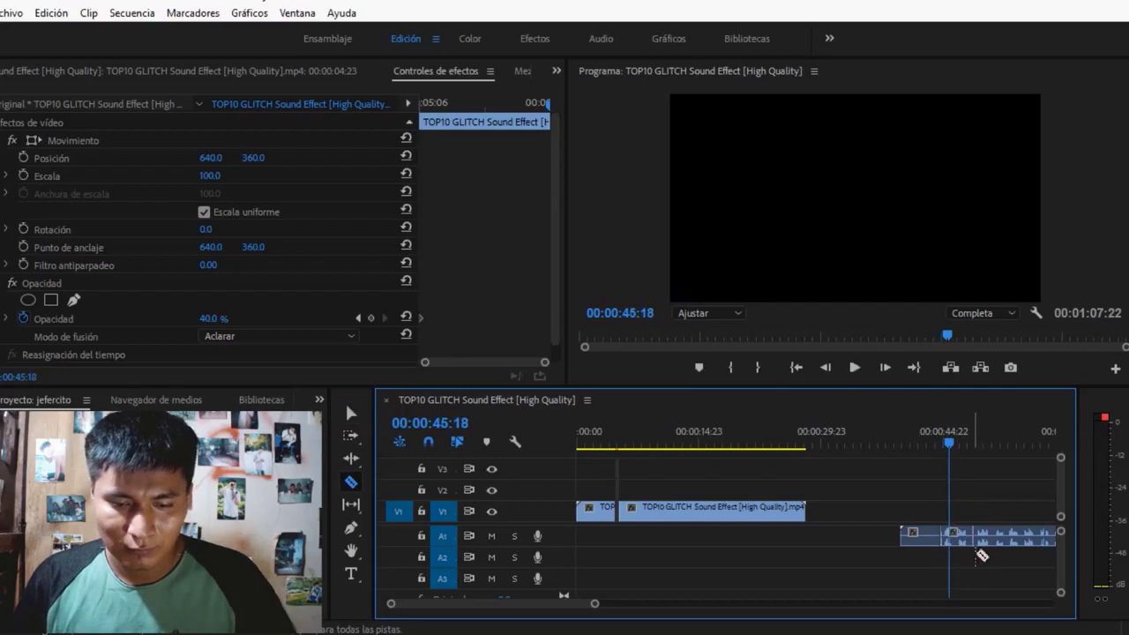
click(964, 544)
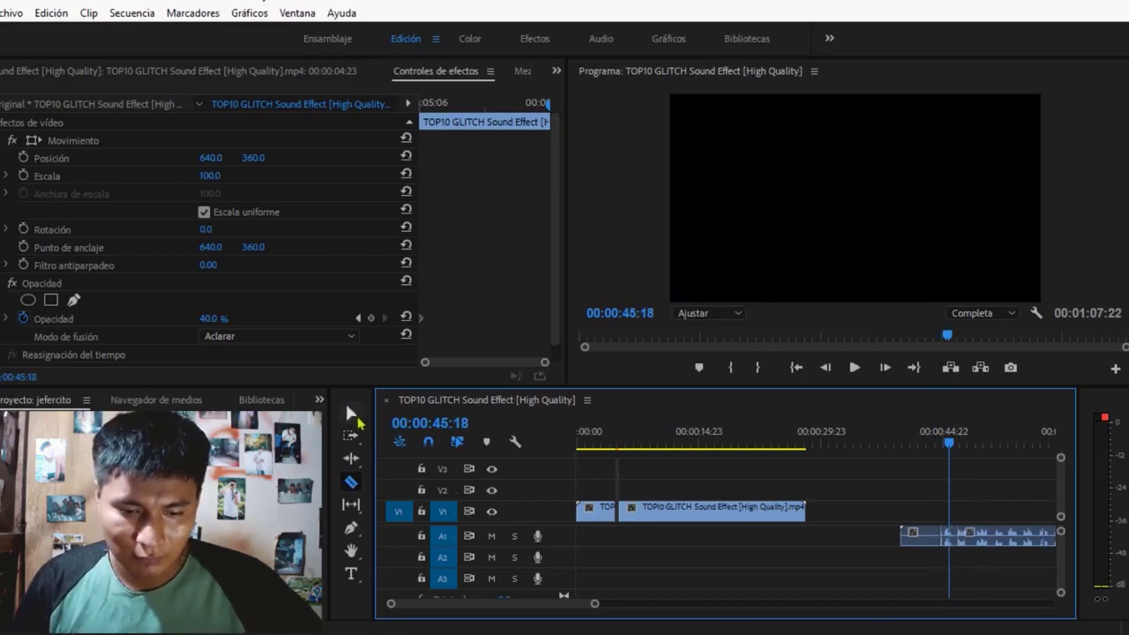
- Move the separated glitch sound on A1 beneath the one-frame slices near 00:00:05:00
click(351, 413)
drag(960, 547, 627, 543)
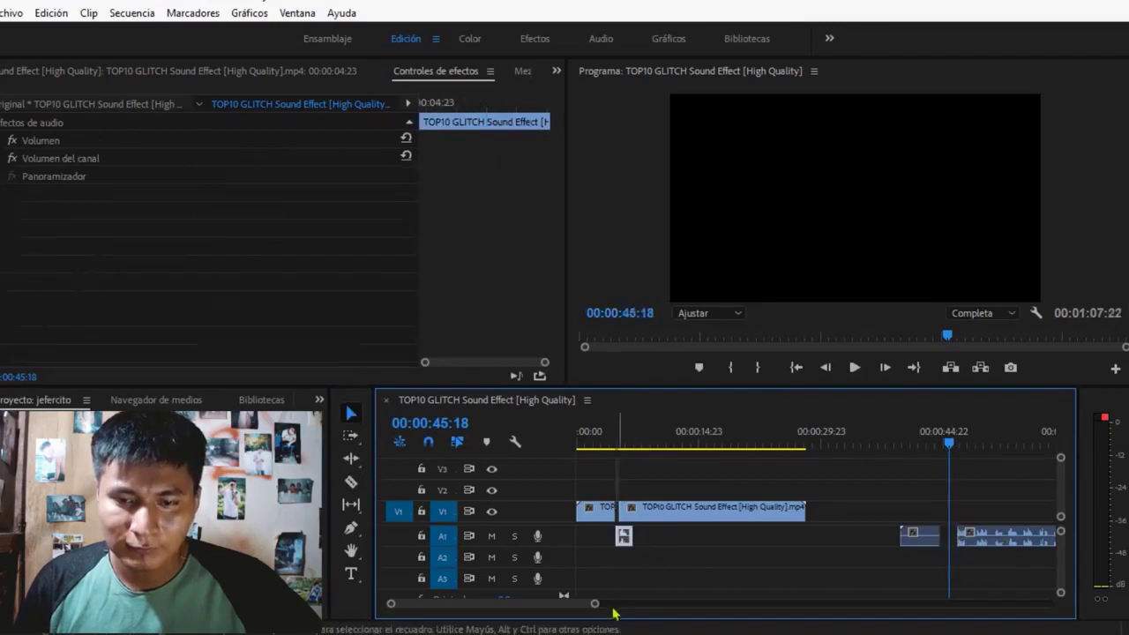
drag(597, 604, 501, 605)
drag(719, 537, 688, 547)
- Play back the glitch section together with its sound, reducing the video track height between passes
click(696, 444)
key(space)
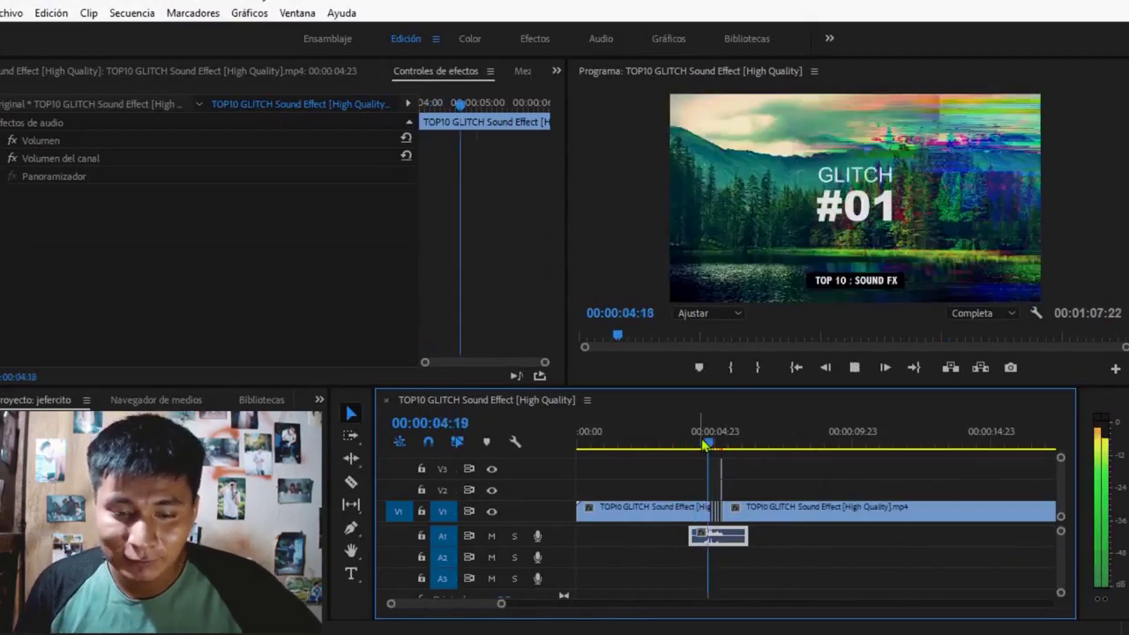
key(space)
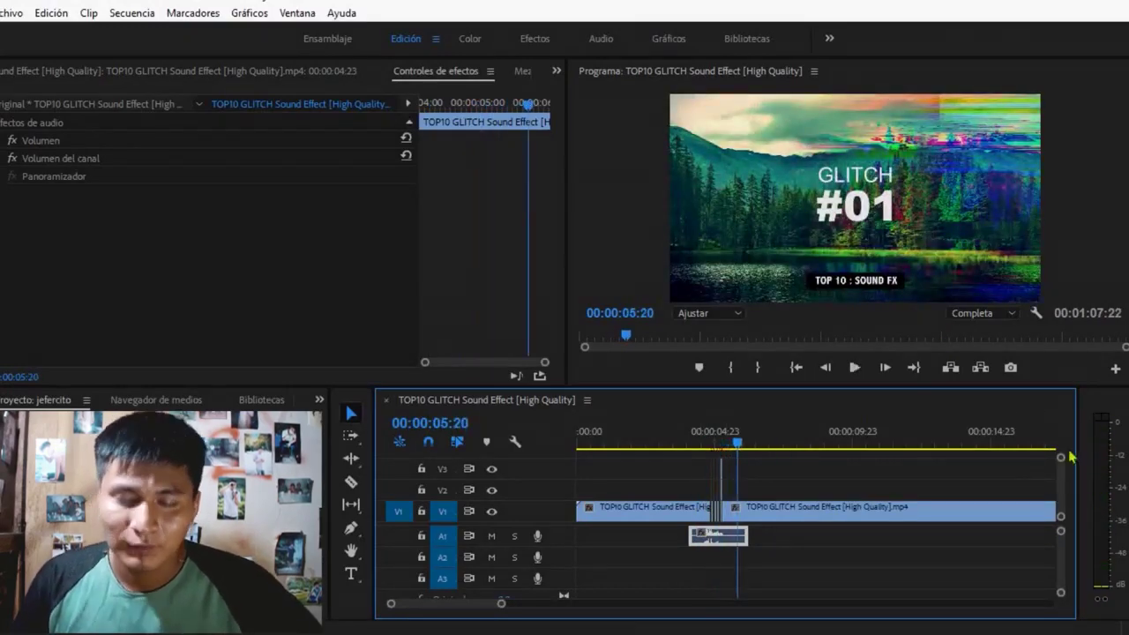
mouse_move(1066, 465)
mouse_down()
mouse_move(1066, 481)
mouse_move(1068, 449)
mouse_up()
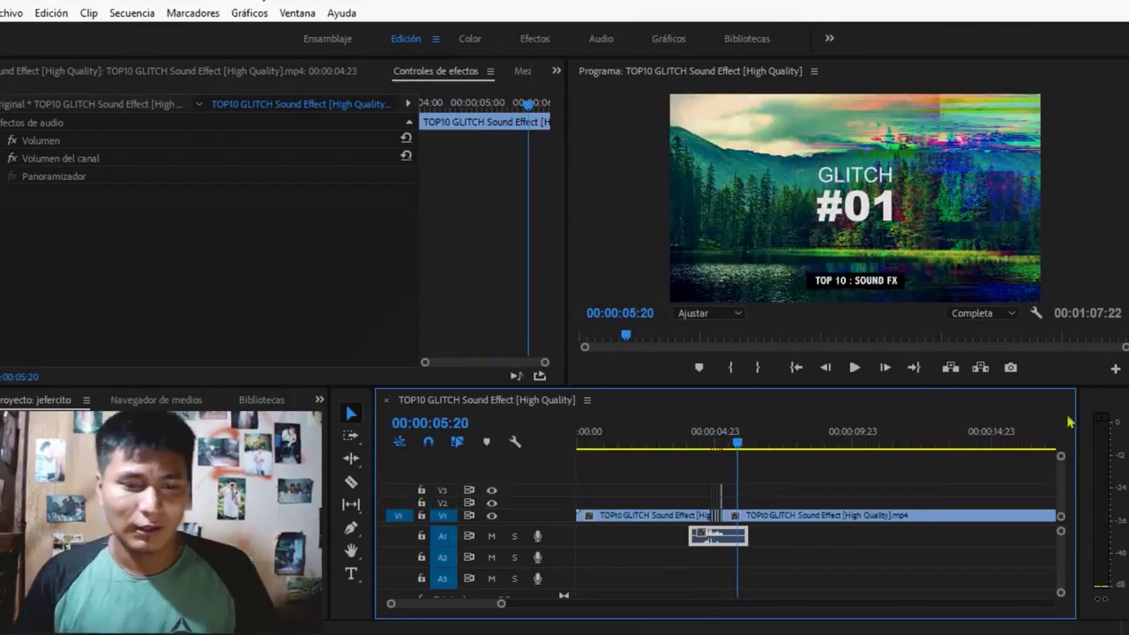
click(683, 434)
key(space)
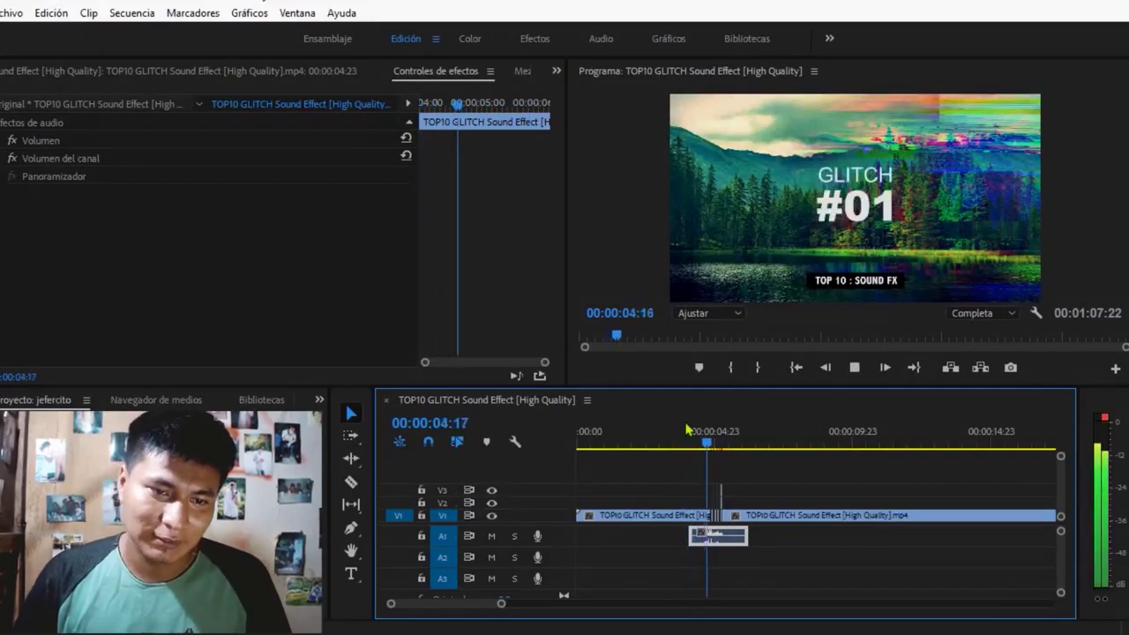
key(space)
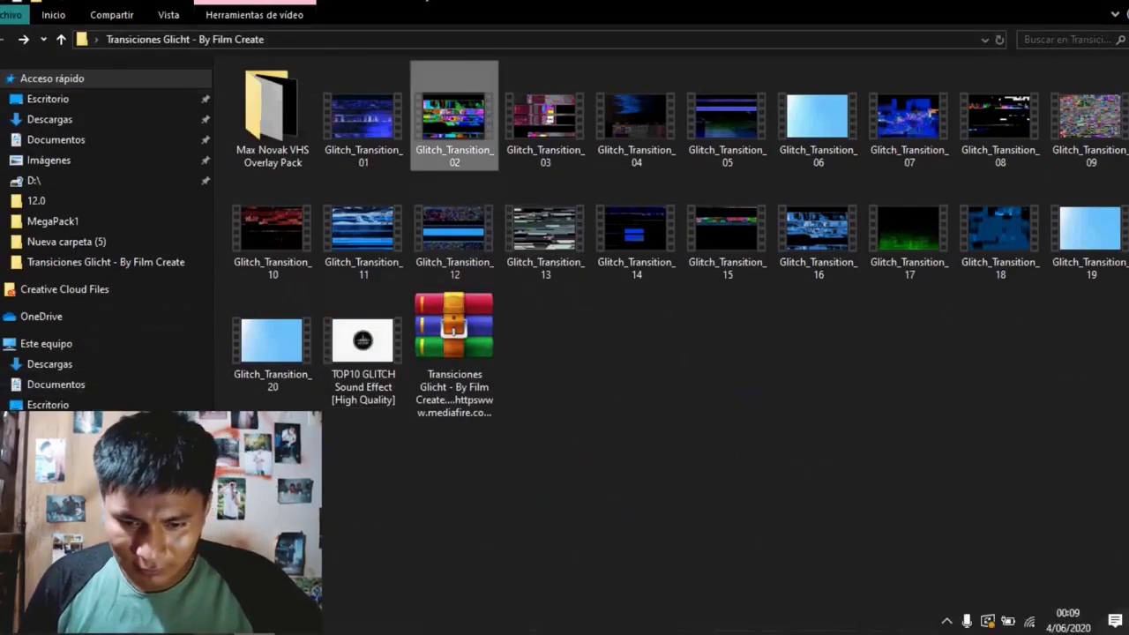
- Import Glitch_Transition_02 from the transitions folder onto V4 above the glitch slices and play it back
drag(353, 625, 708, 470)
click(706, 441)
key(space)
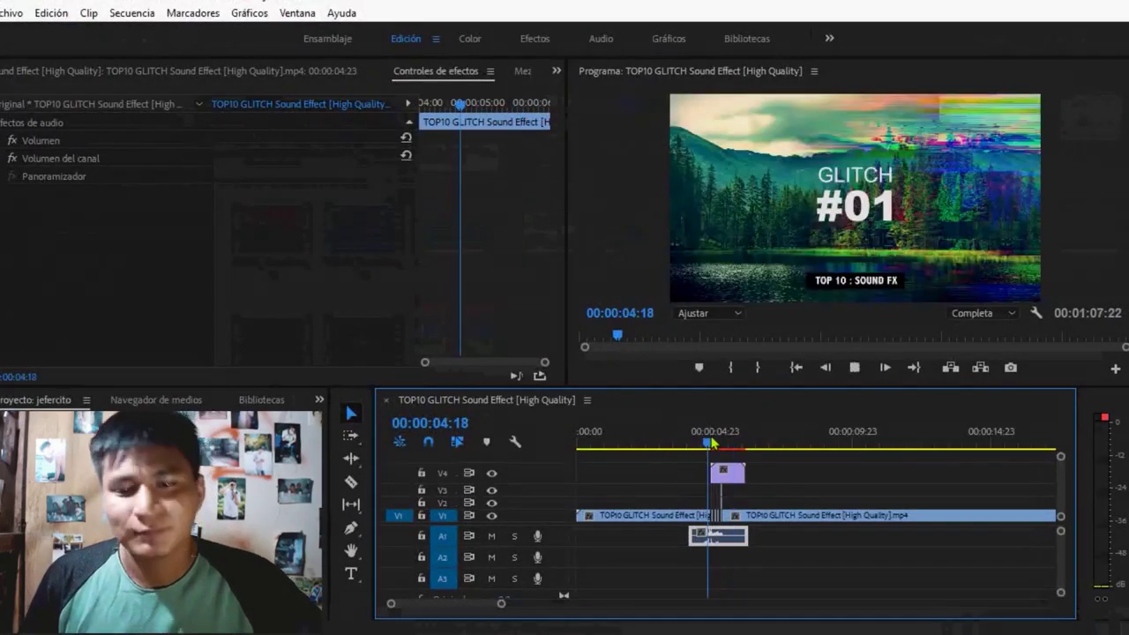
key(space)
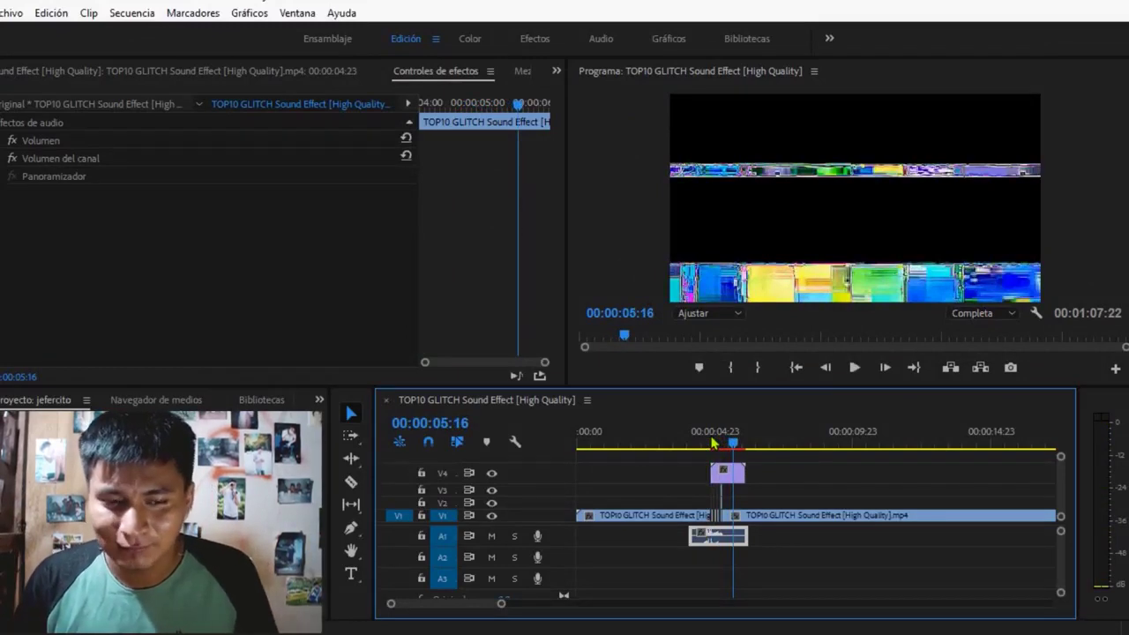
- Give the Glitch_Transition_02 clip on V4 the Aclarar blend mode and preview it over the footage
click(737, 474)
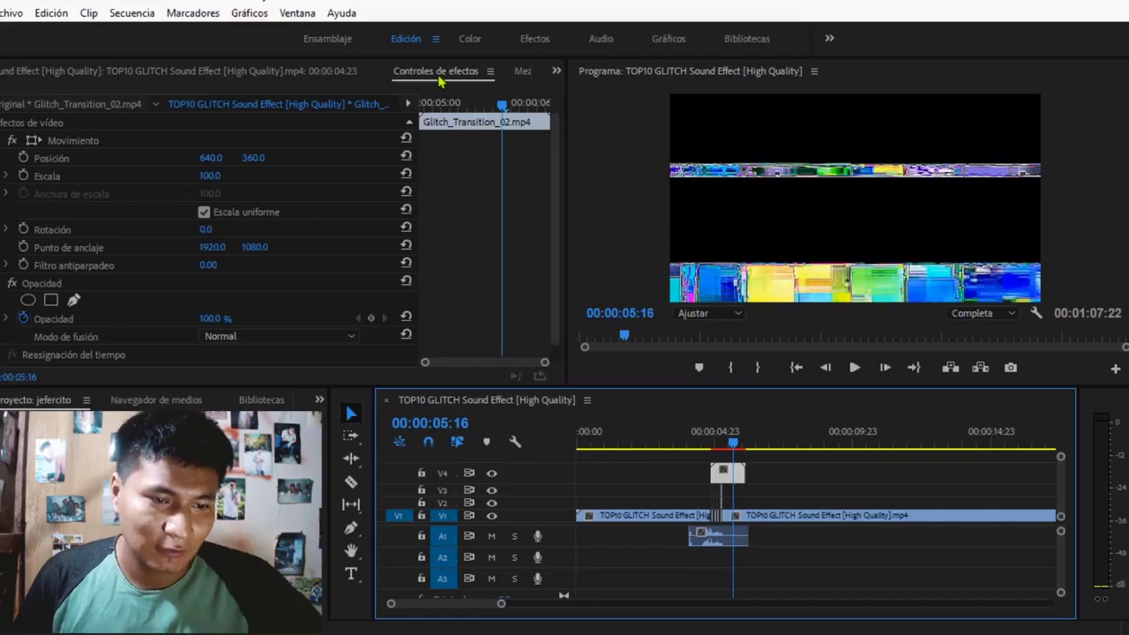
click(278, 338)
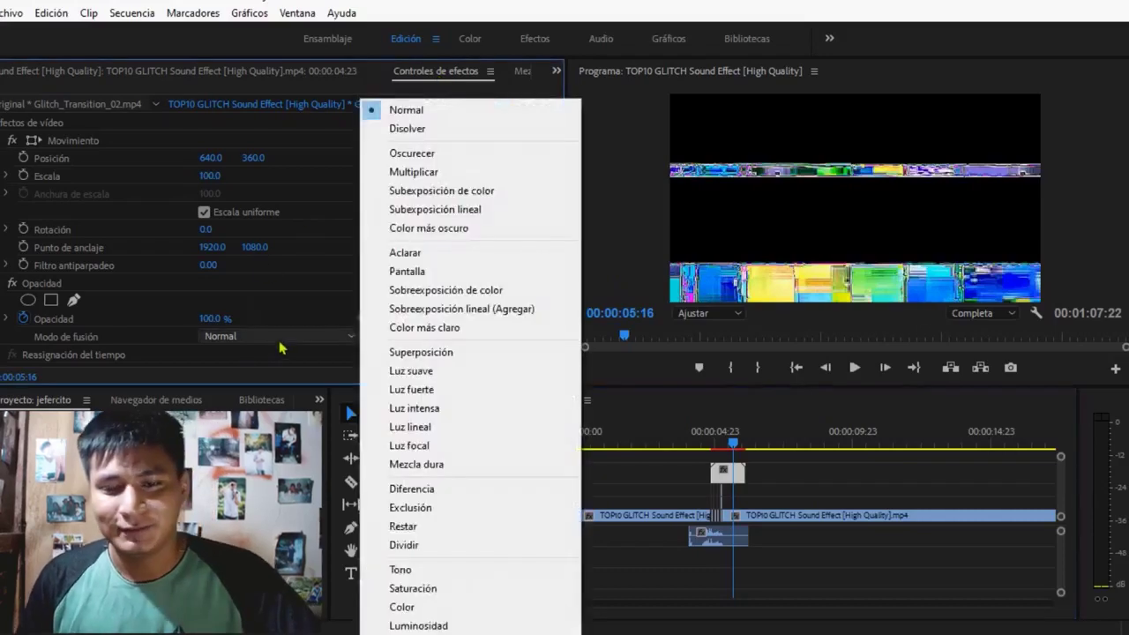
click(474, 253)
click(698, 439)
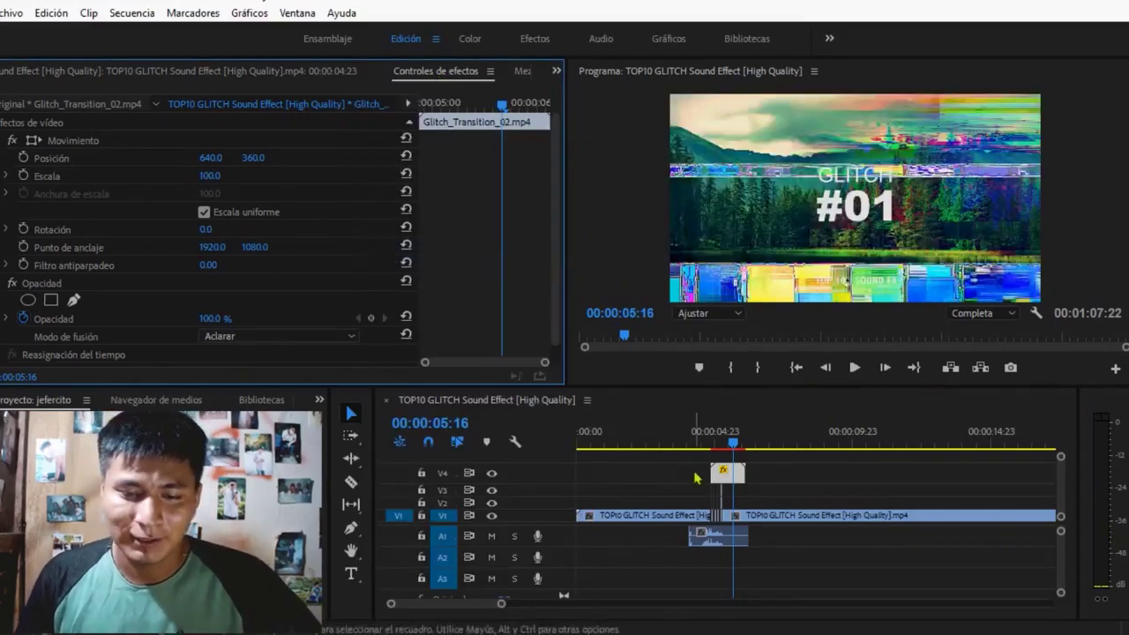
key(space)
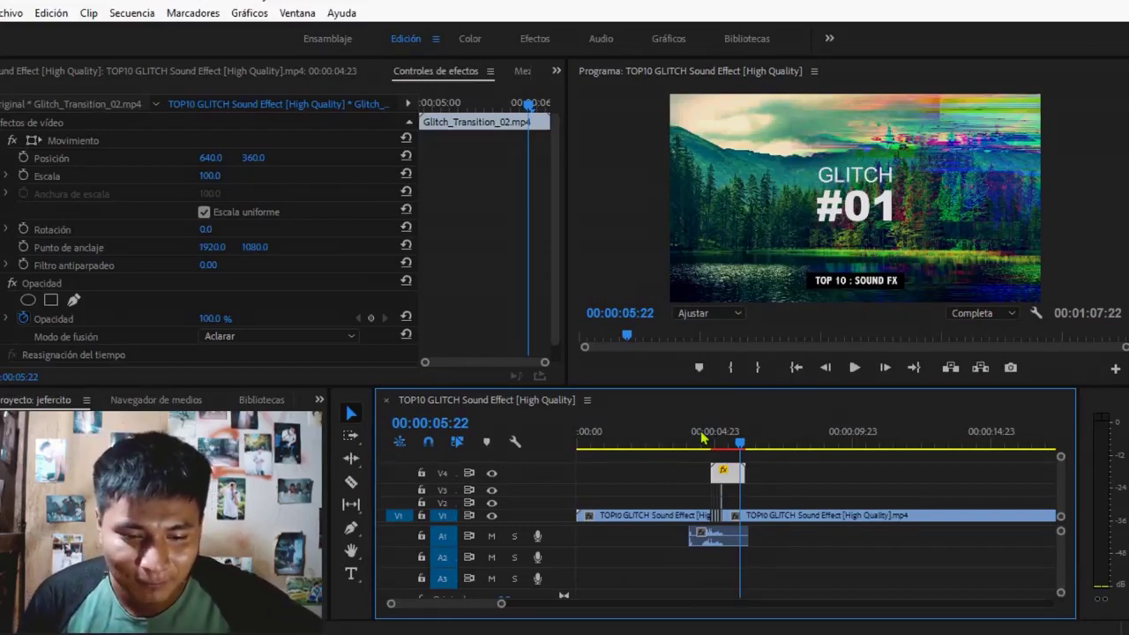
- Replay the complete glitch from about 00:00:04:09 to review the slices, overlay and sound together
click(700, 438)
drag(510, 617, 454, 616)
key(space)
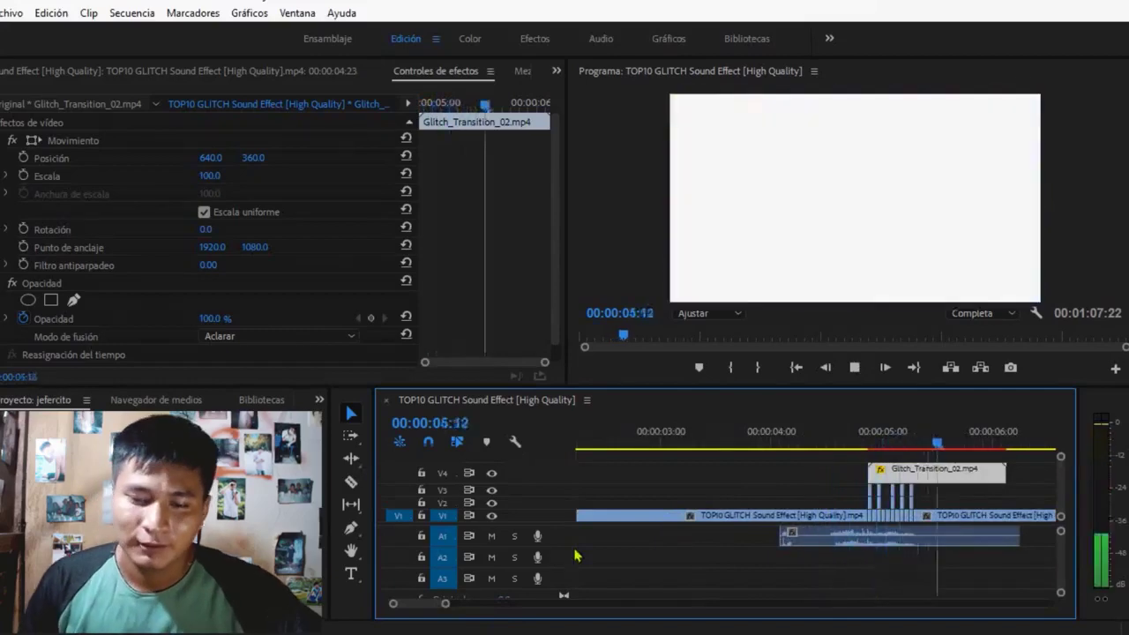
key(space)
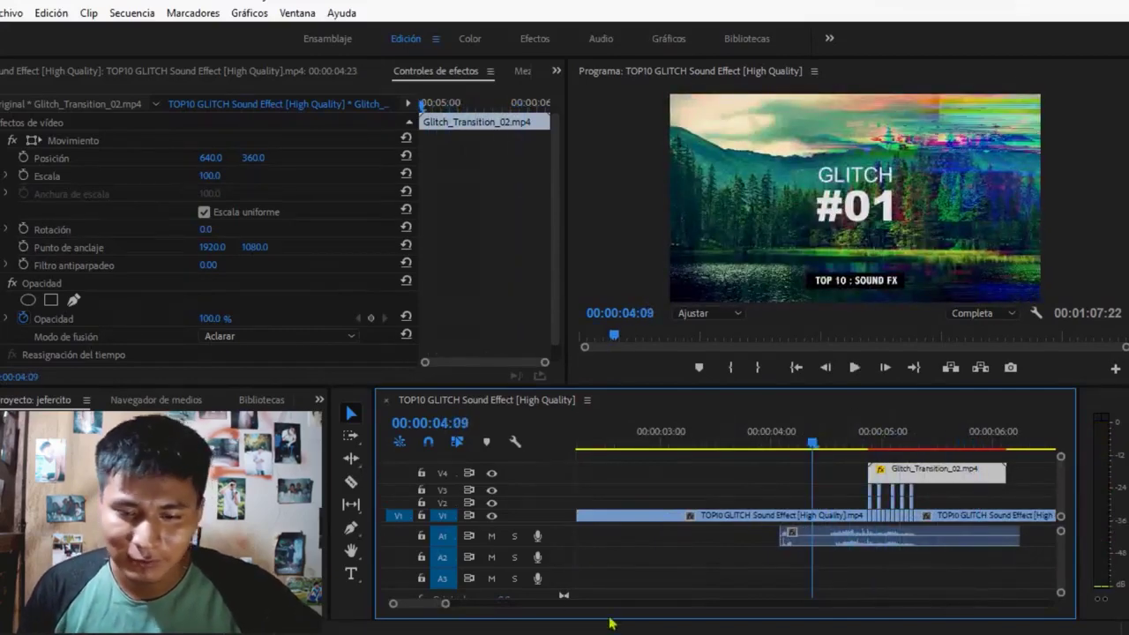
drag(452, 611, 516, 606)
key(space)
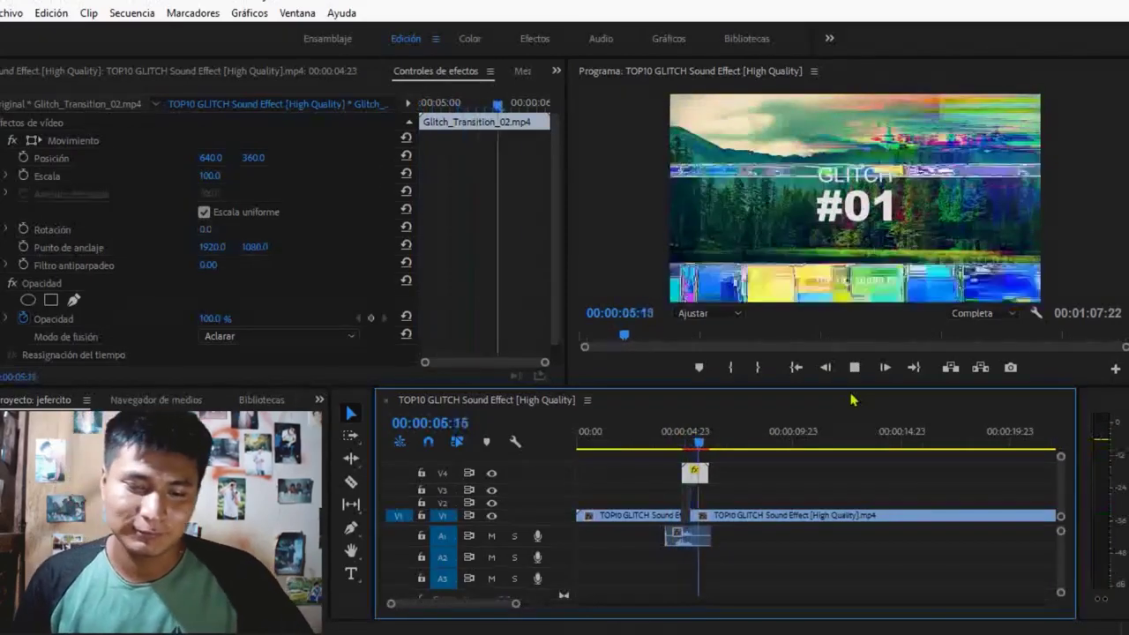
key(space)
click(672, 433)
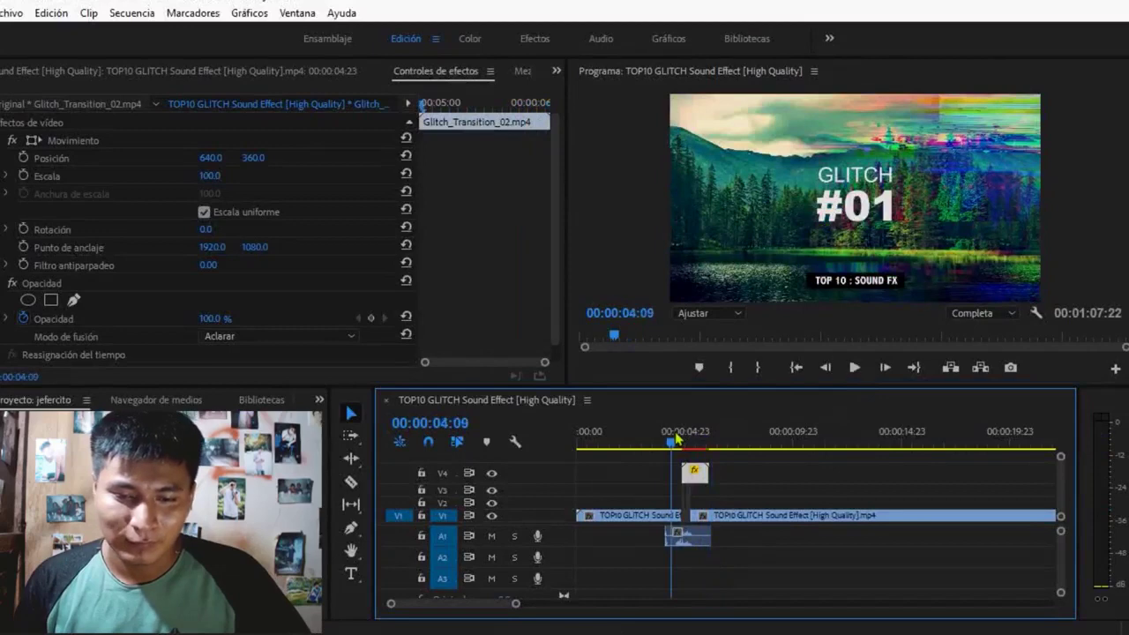
key(space)
key(space)
- Import Glitch_Transition_03 from the transitions folder onto V4 around 00:00:07:10
key(alt+Tab)
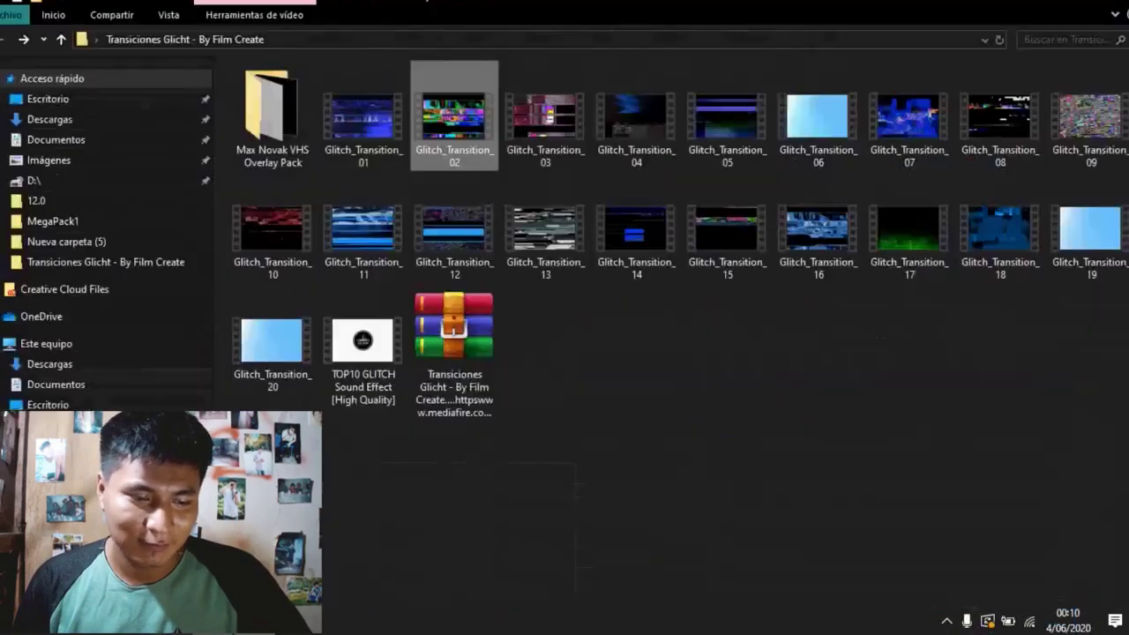
mouse_move(250, 633)
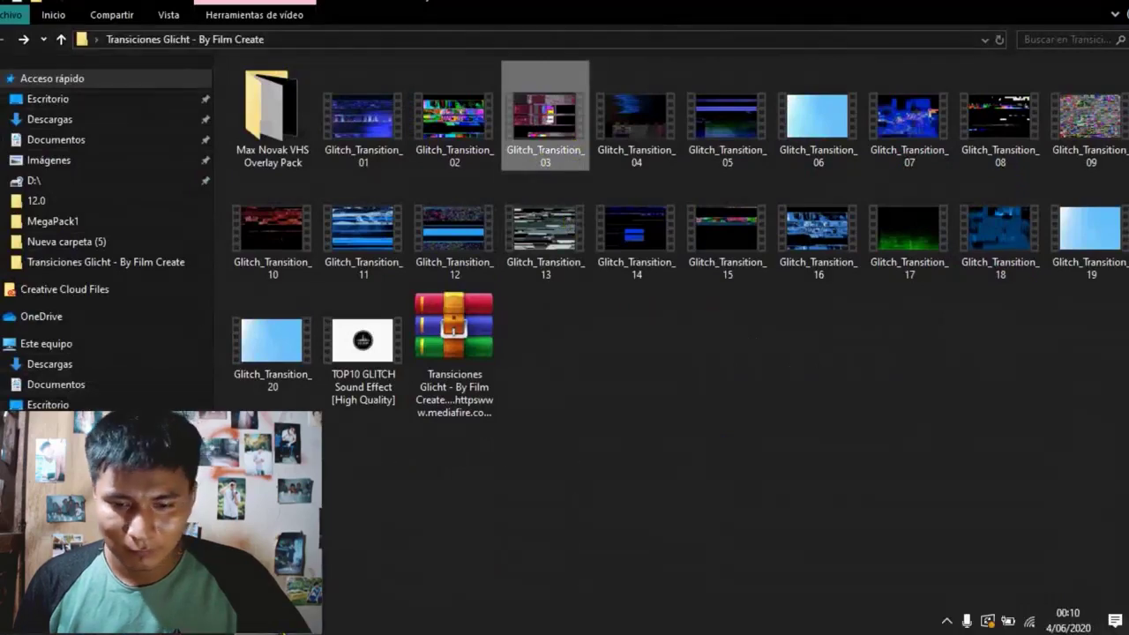
drag(362, 629, 738, 474)
click(737, 438)
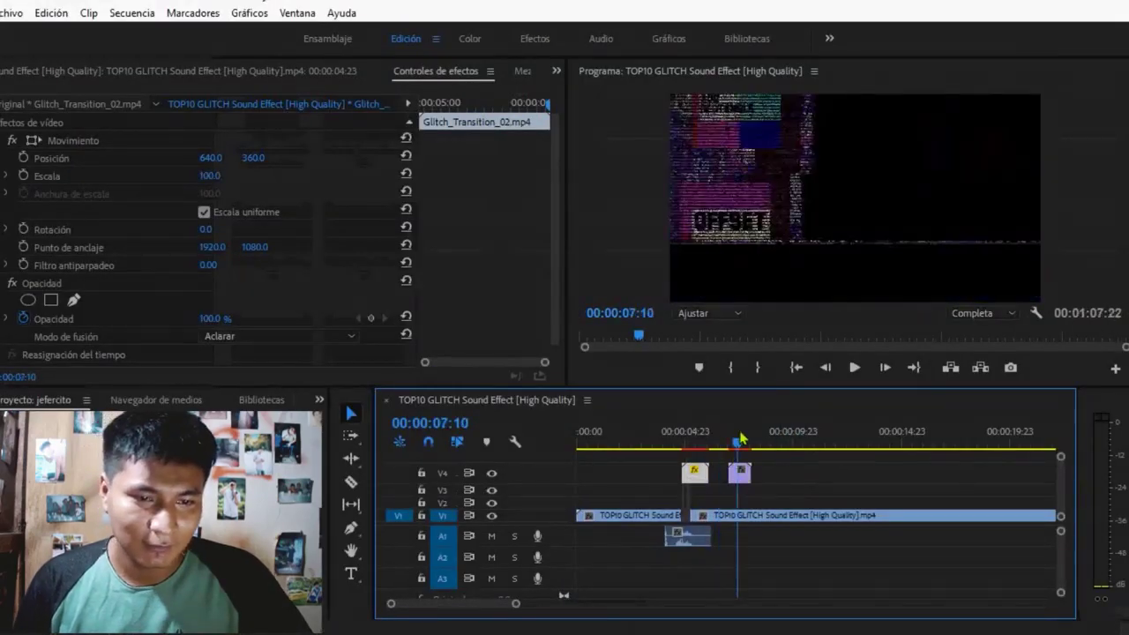
- Give the Glitch_Transition_03 clip on V4 the Aclarar blend mode and preview it
click(265, 336)
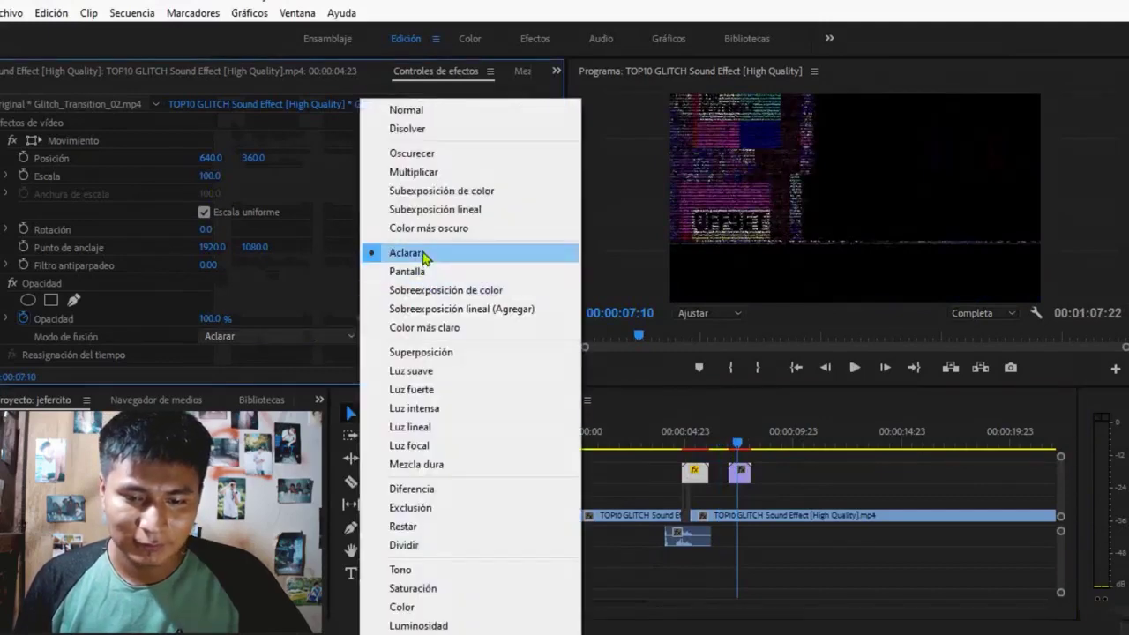
click(424, 256)
click(739, 473)
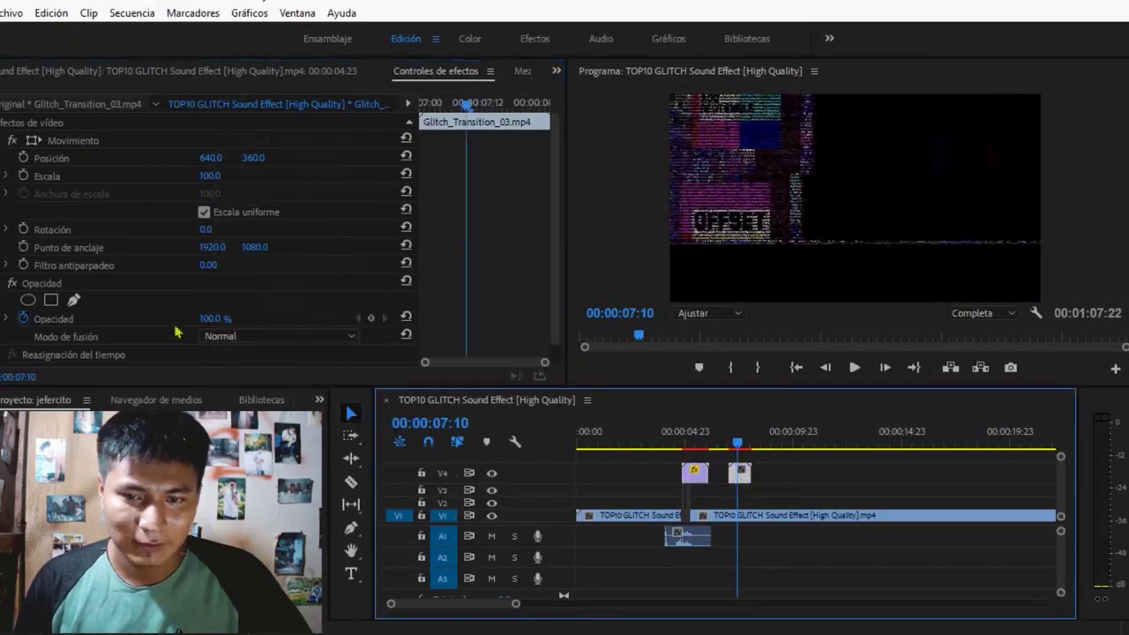
click(264, 336)
click(428, 247)
key(space)
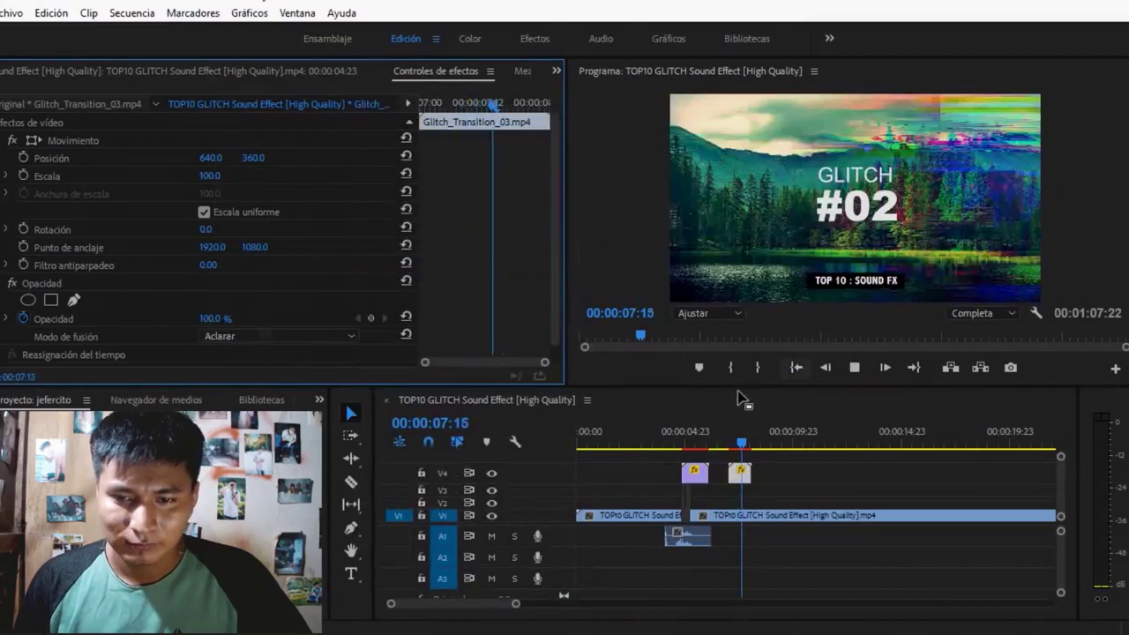
drag(749, 446, 729, 448)
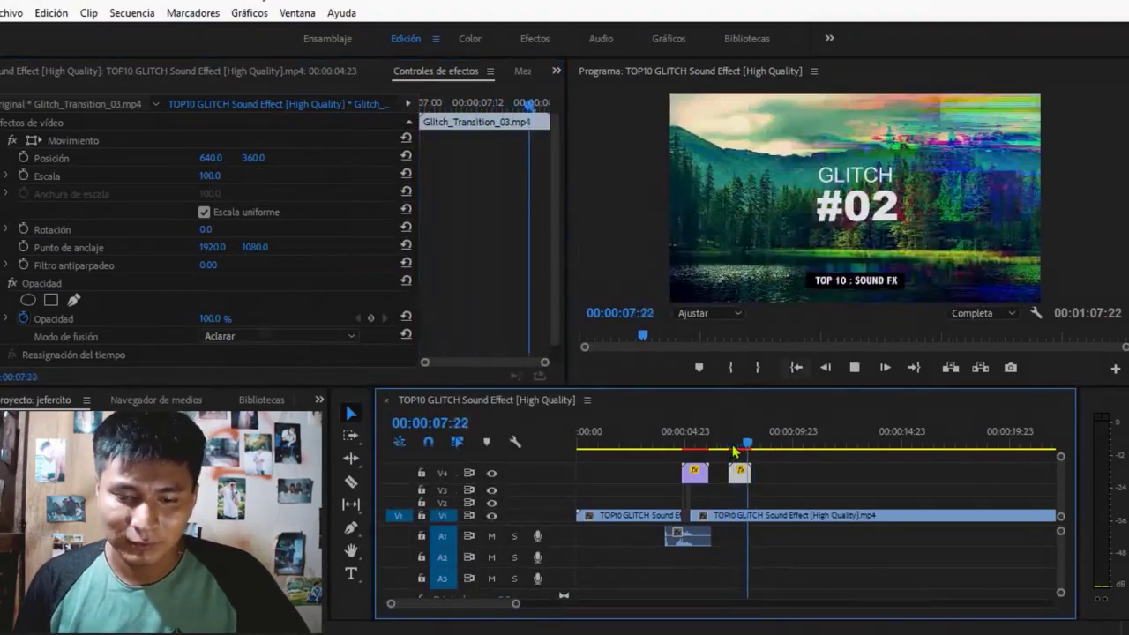
- Move the glitch sound on A1 beneath the Glitch_Transition_03 clip and play back both transitions
drag(693, 538, 736, 542)
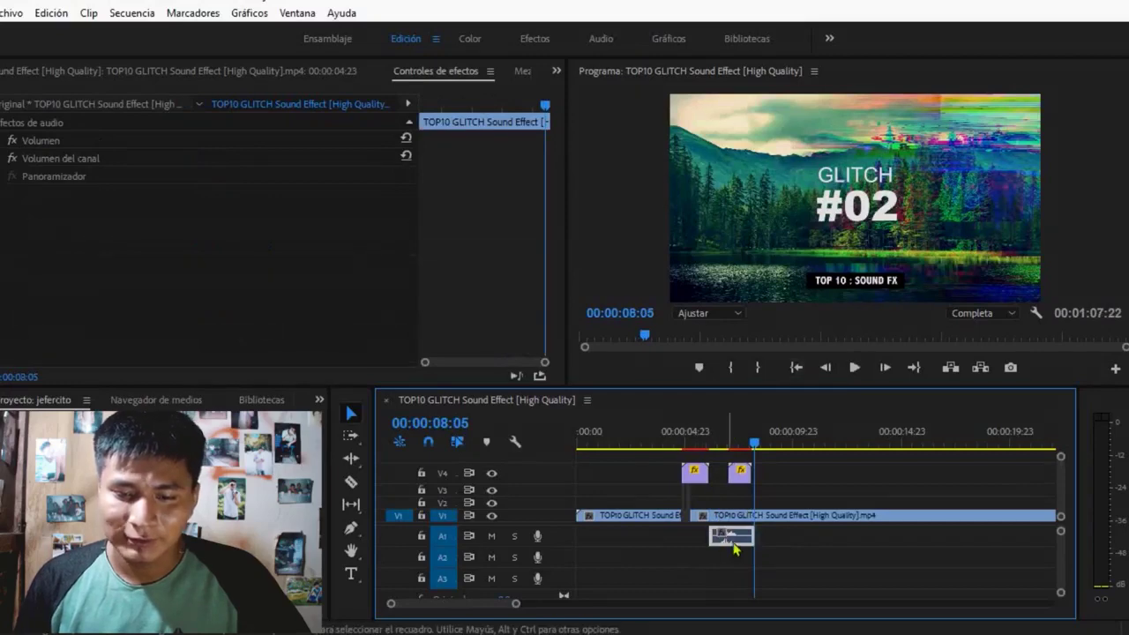
click(713, 441)
key(space)
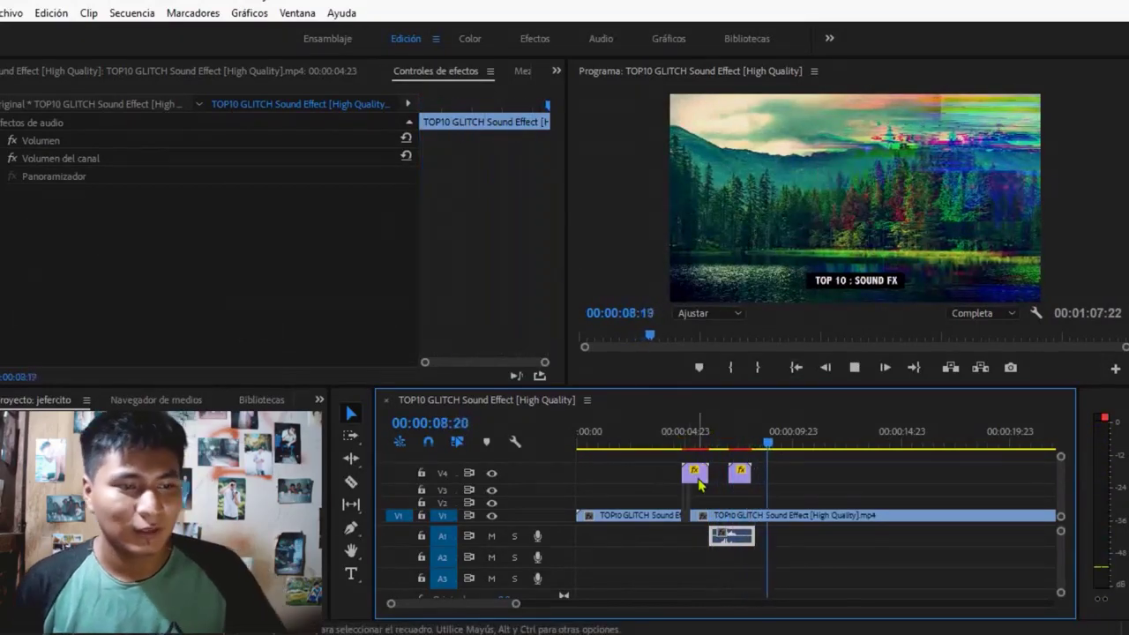
click(697, 476)
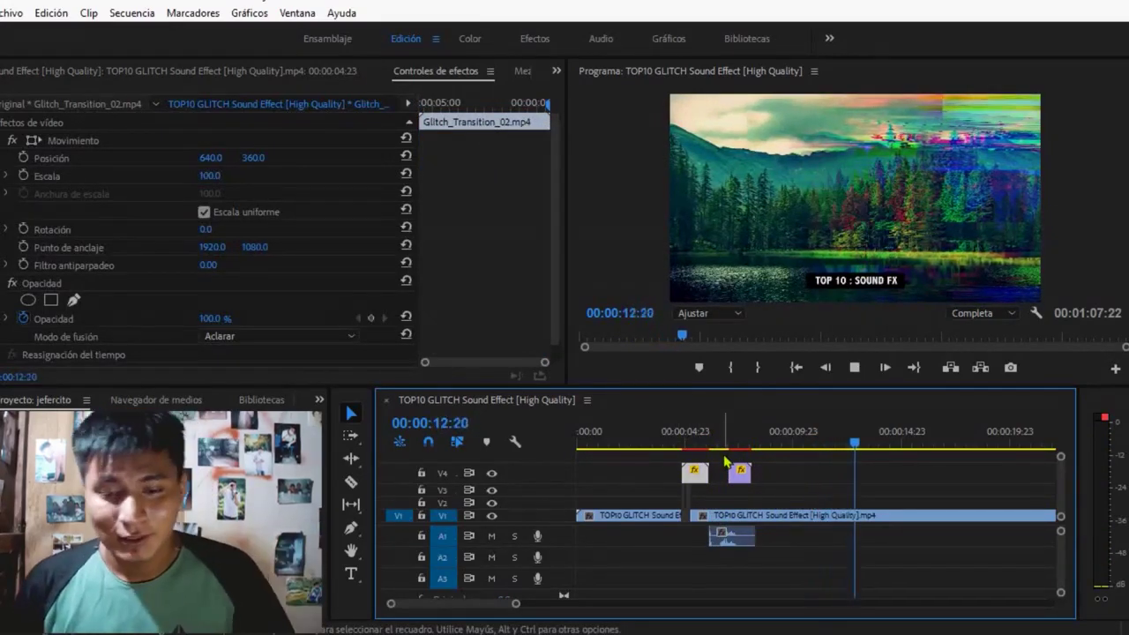
click(688, 438)
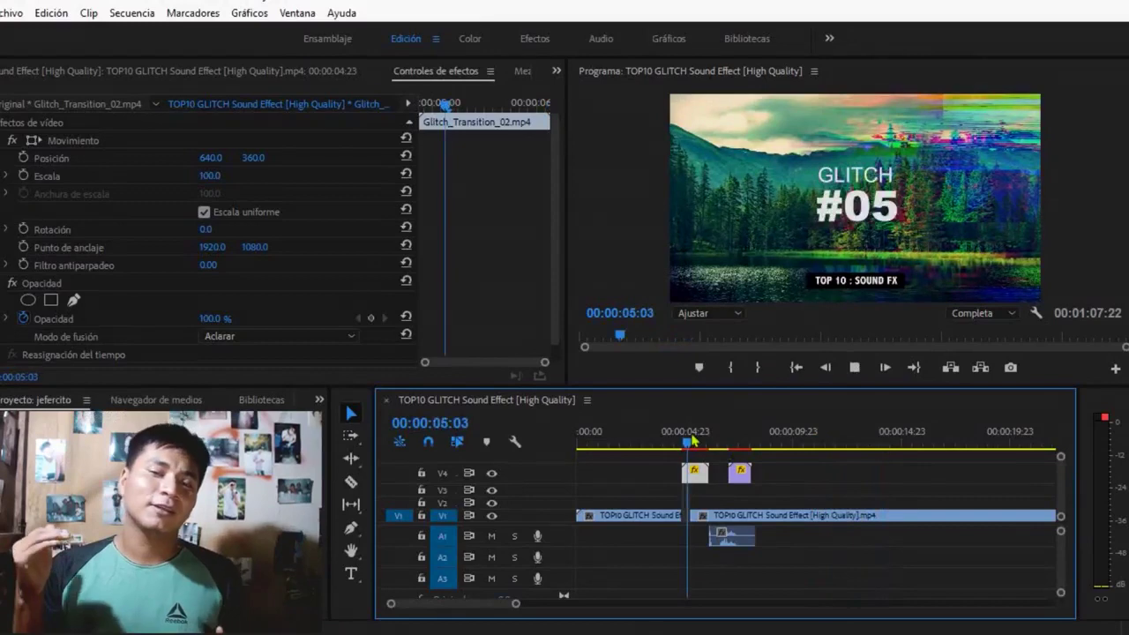